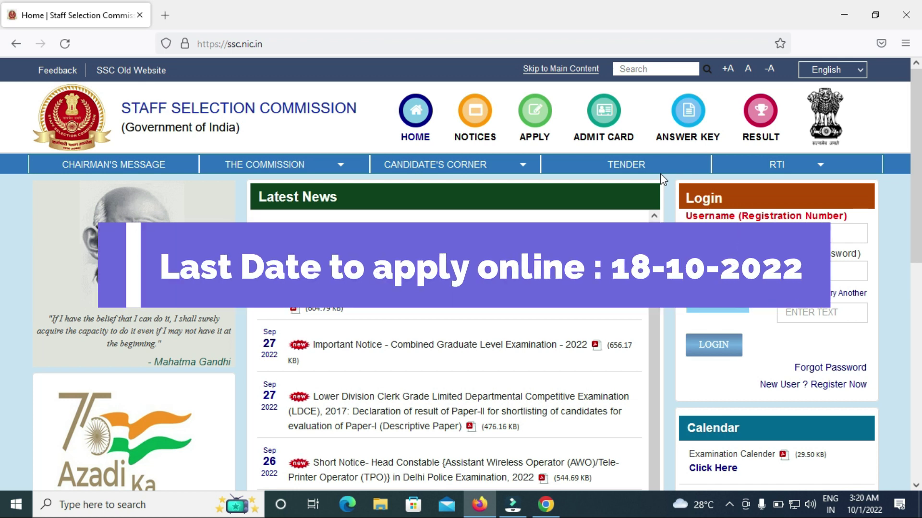
Step: Bring up the IMD 2022 notice PDF and read page 1's dates table, through the 25-10-2022 correction window and December 2022 CBE
click(544, 508)
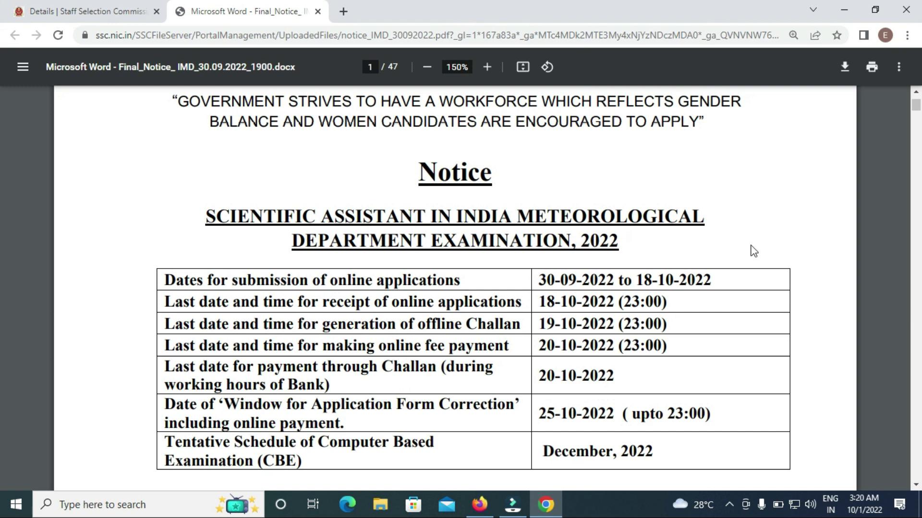
drag(915, 106, 917, 103)
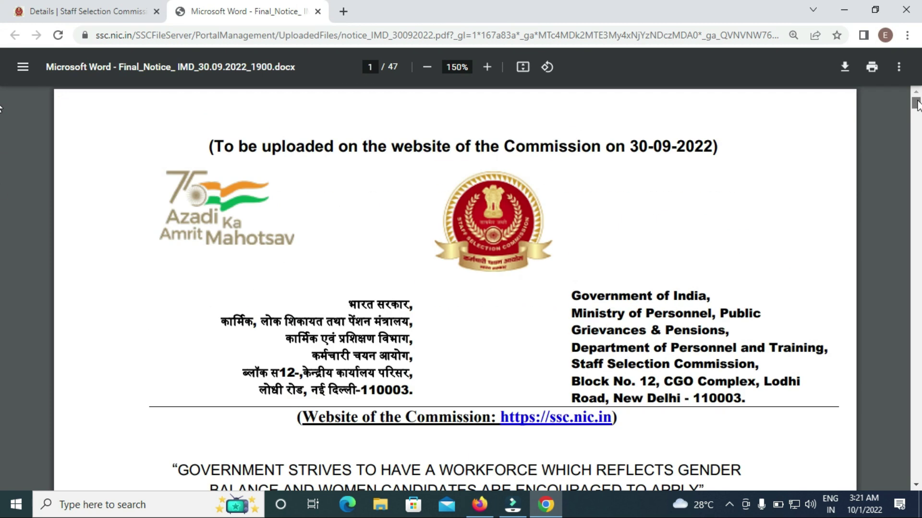
click(918, 288)
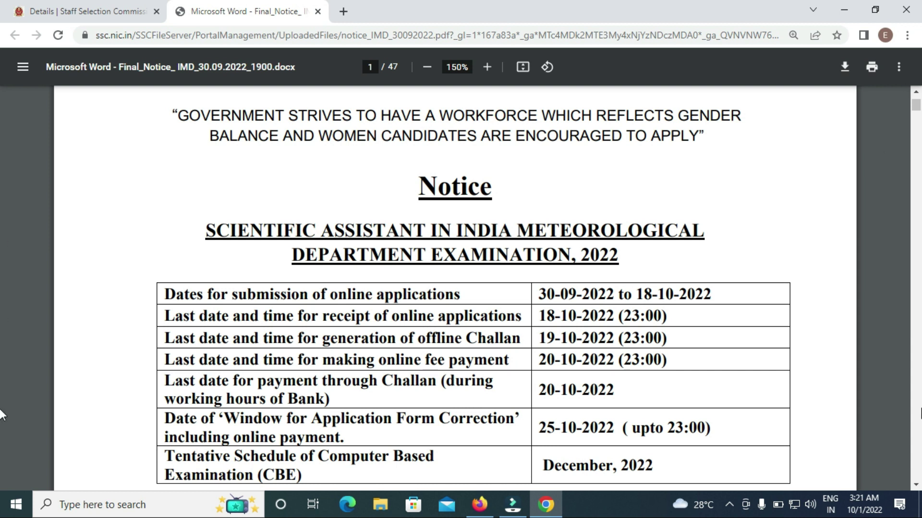
click(915, 486)
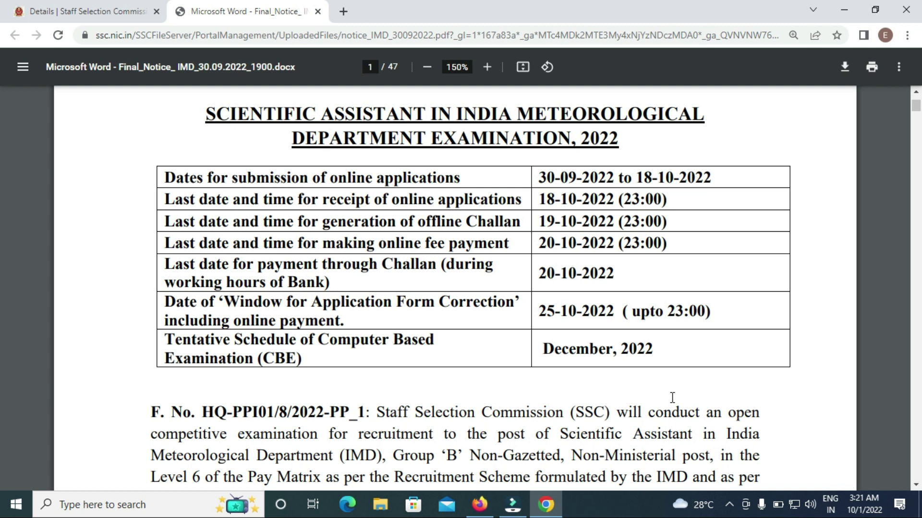
scroll(537, 342, down, 1)
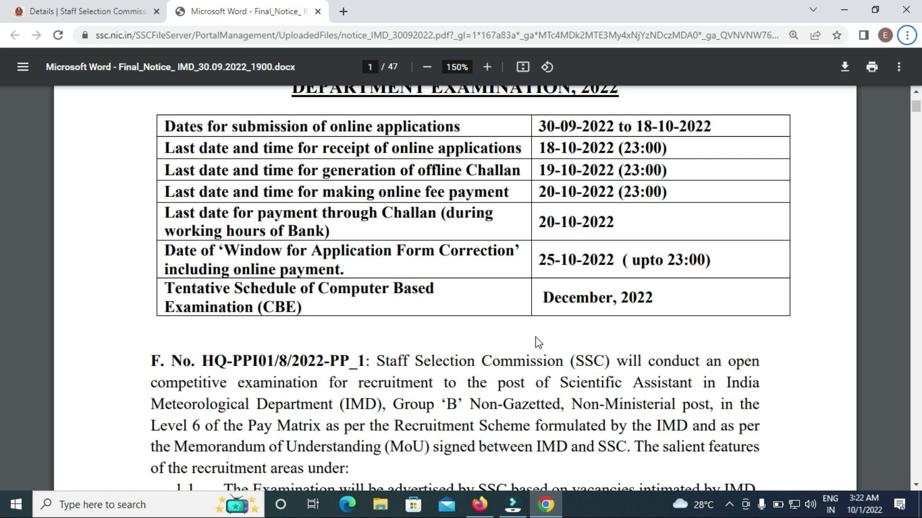
Step: Scroll past the age limit (30 years, born 19-10-1992 to 17-10-2004) to section 7 on page 6
scroll(538, 342, down, 20)
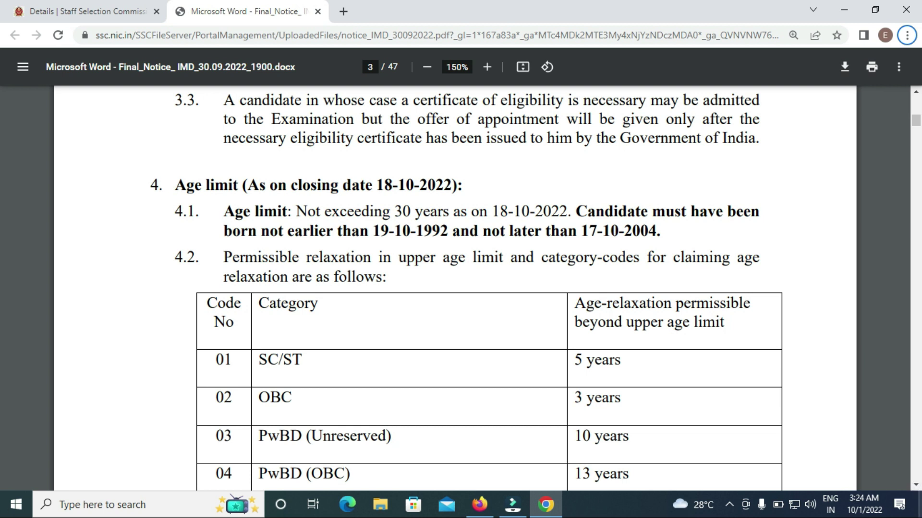
scroll(455, 288, down, 20)
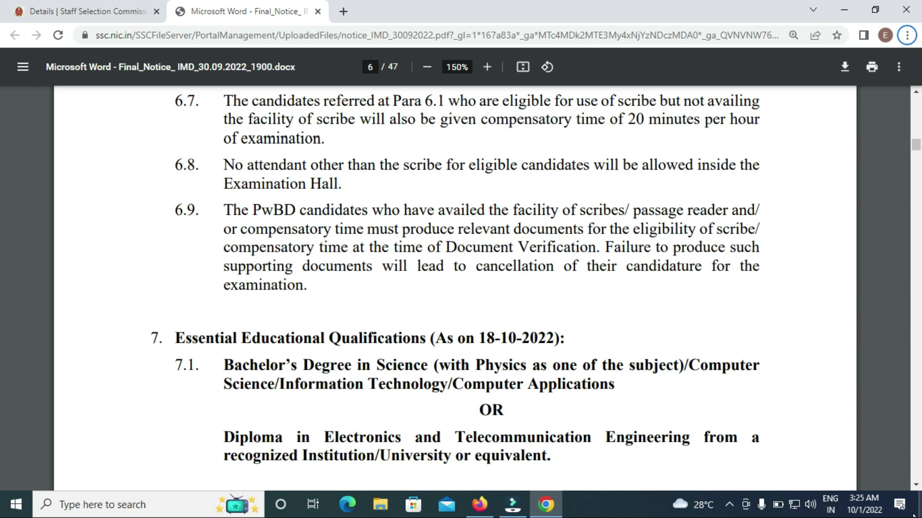
Step: Read the qualification 7.1 notes and continue to page 8's ₹100 Application Fee section
click(916, 487)
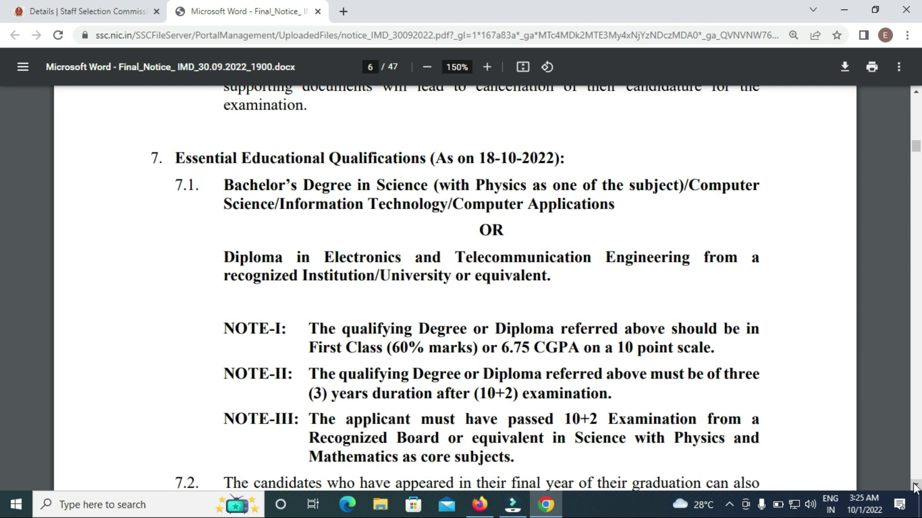
scroll(915, 487, down, 1)
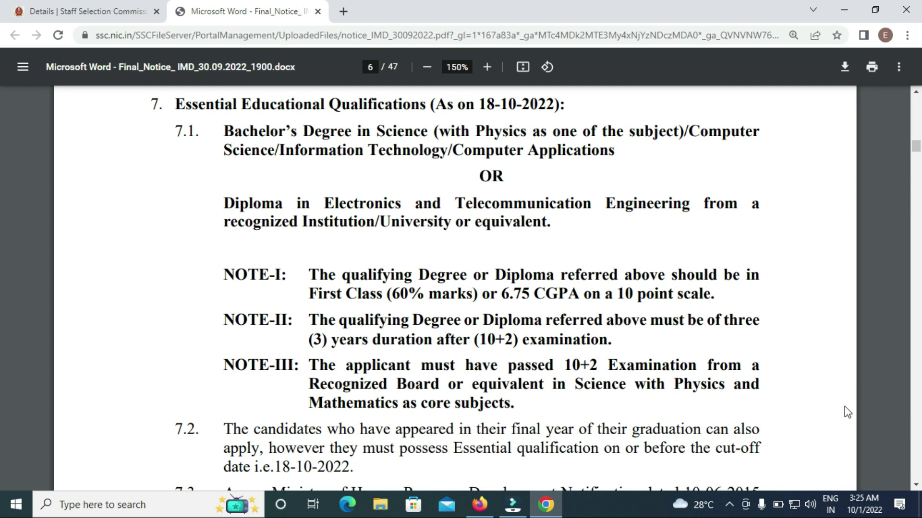
scroll(611, 343, down, 20)
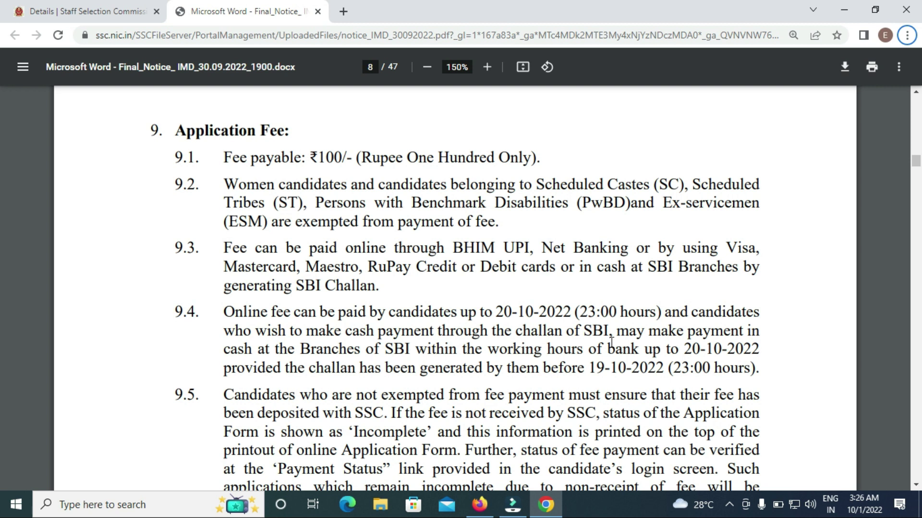
Step: Find the 0.25-mark negative-marking rule on page 11, then return to the SSC homepage
scroll(611, 342, down, 20)
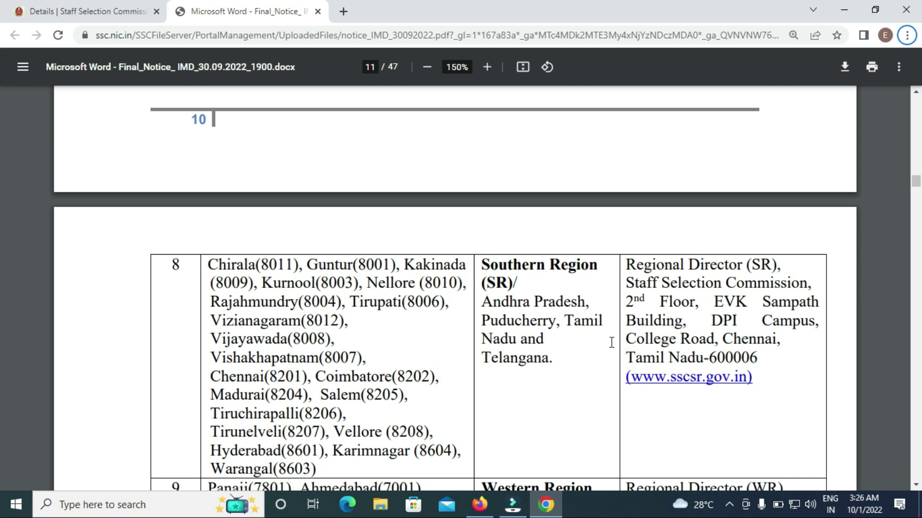
scroll(916, 487, down, 10)
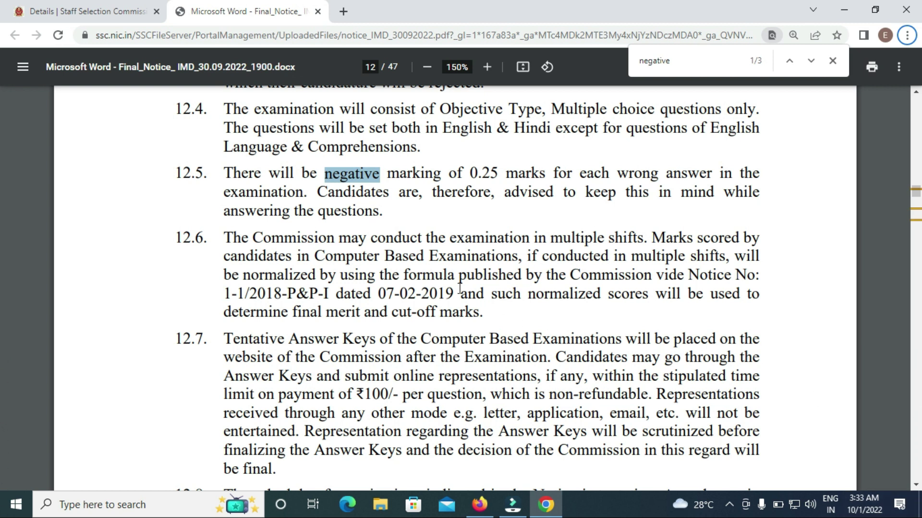
key(alt+Tab)
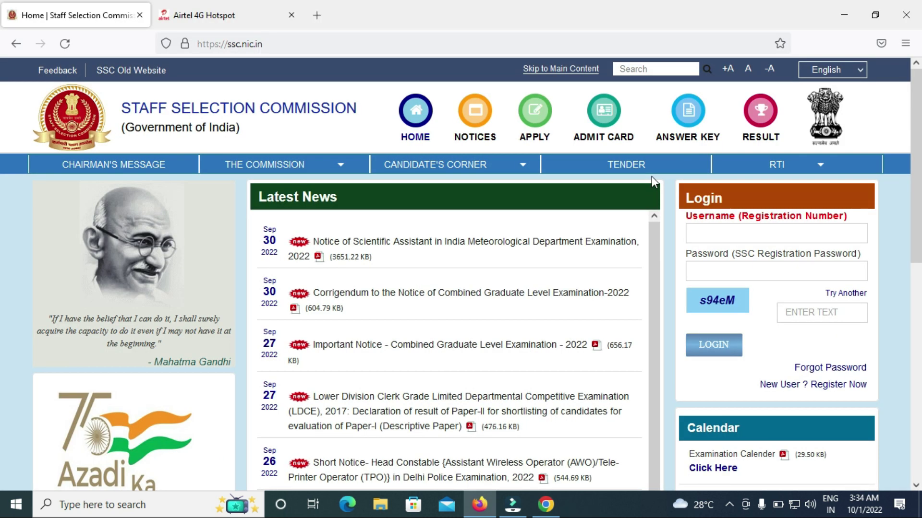
Step: Open the 'New User ? Register Now' form from the homepage Login box
mouse_move(775, 168)
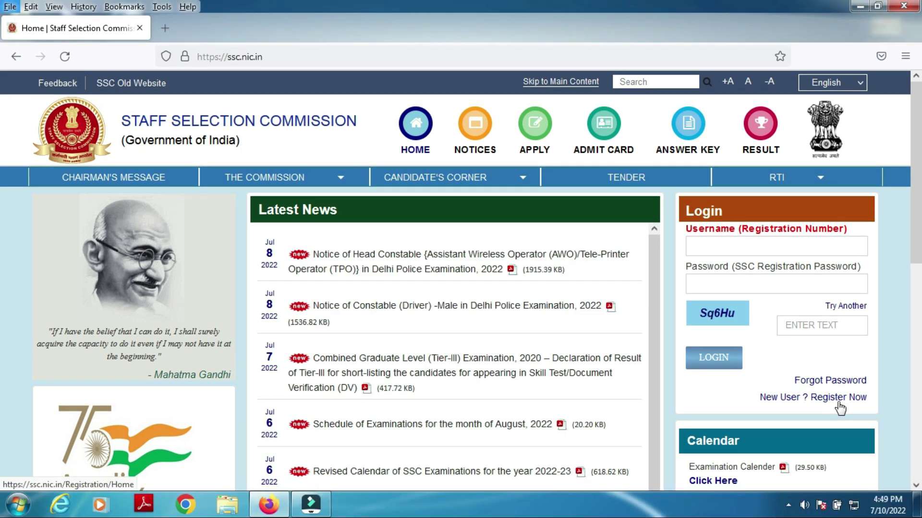
click(827, 400)
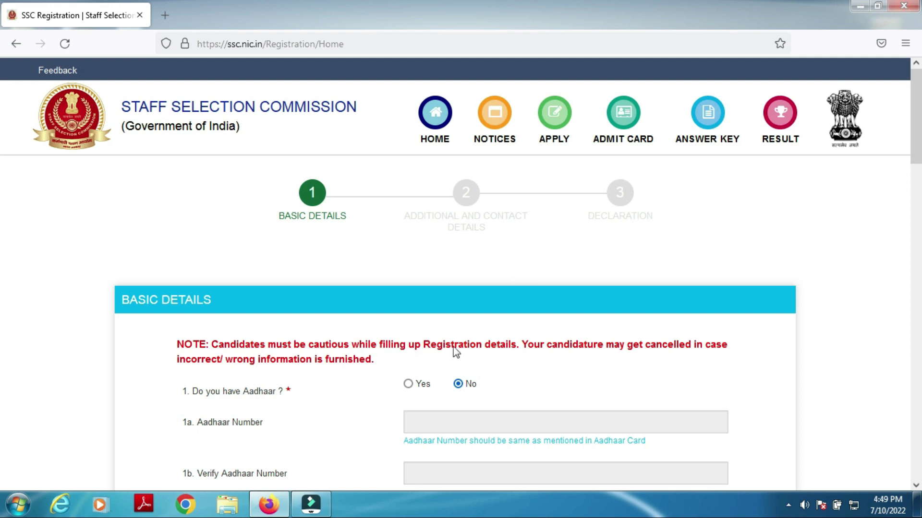
Step: Answer Yes to the Aadhaar question and move down the Basic Details form
click(408, 384)
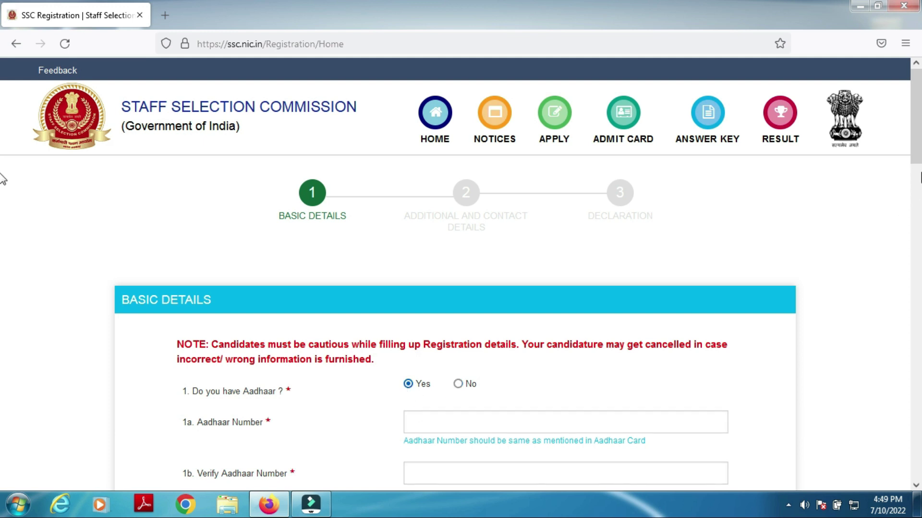
drag(919, 160, 919, 171)
drag(2, 173, 2, 196)
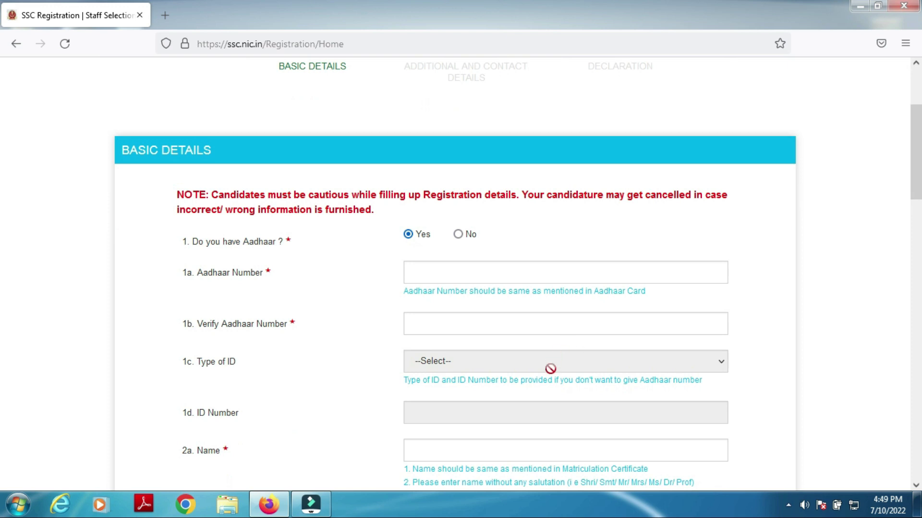
drag(1, 174, 2, 193)
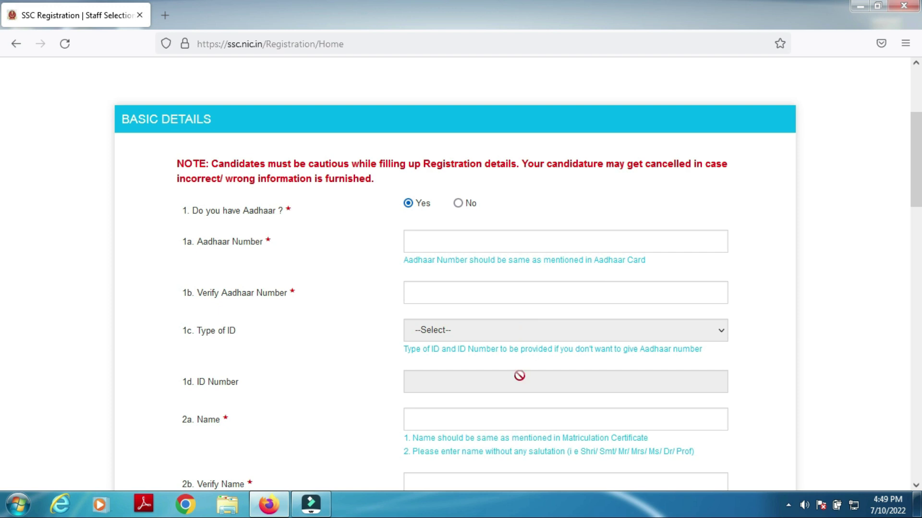
drag(917, 173, 917, 201)
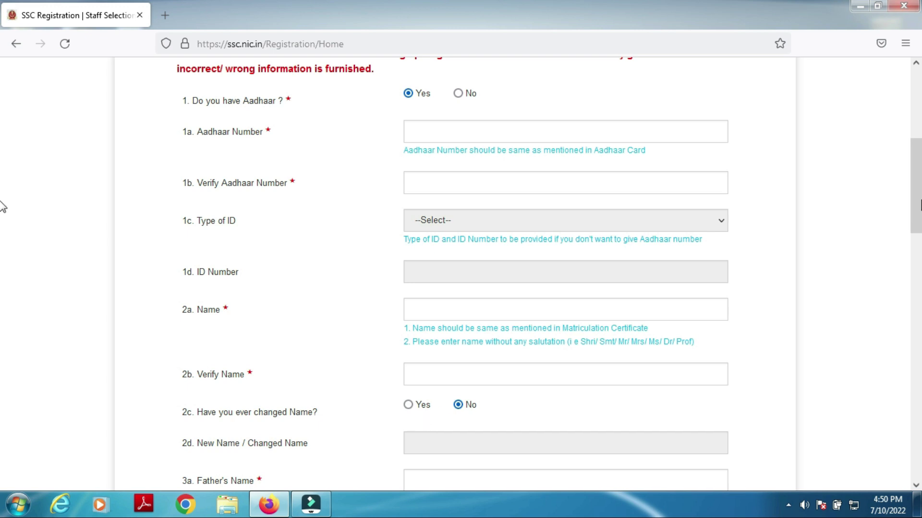
scroll(1, 207, down, 2)
scroll(1, 240, down, 3)
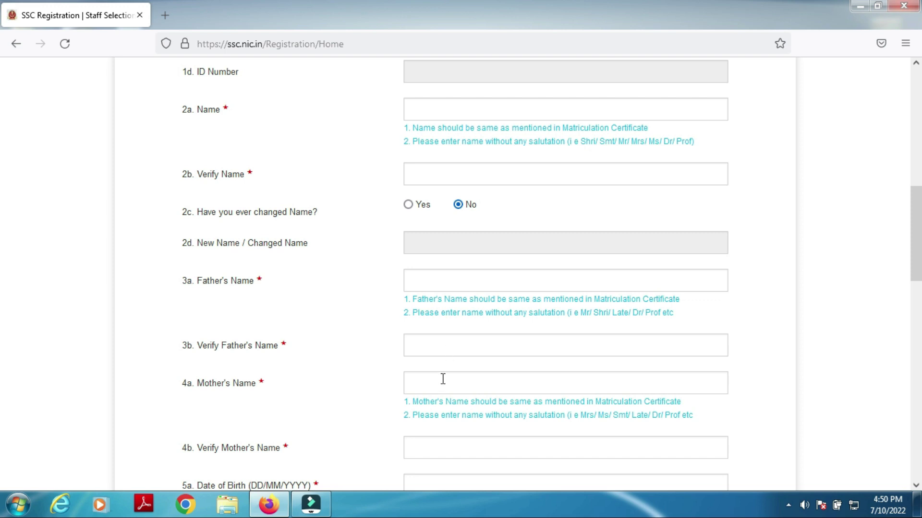
scroll(2, 269, down, 4)
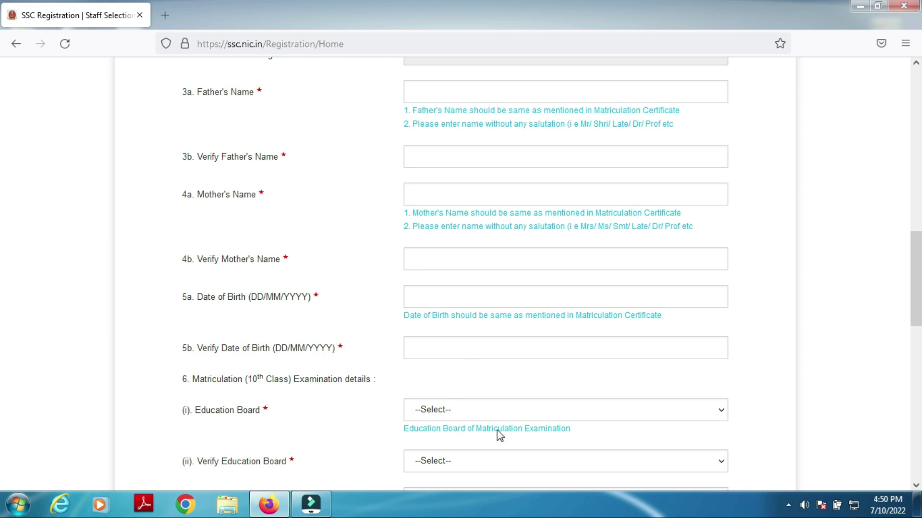
drag(915, 296, 915, 325)
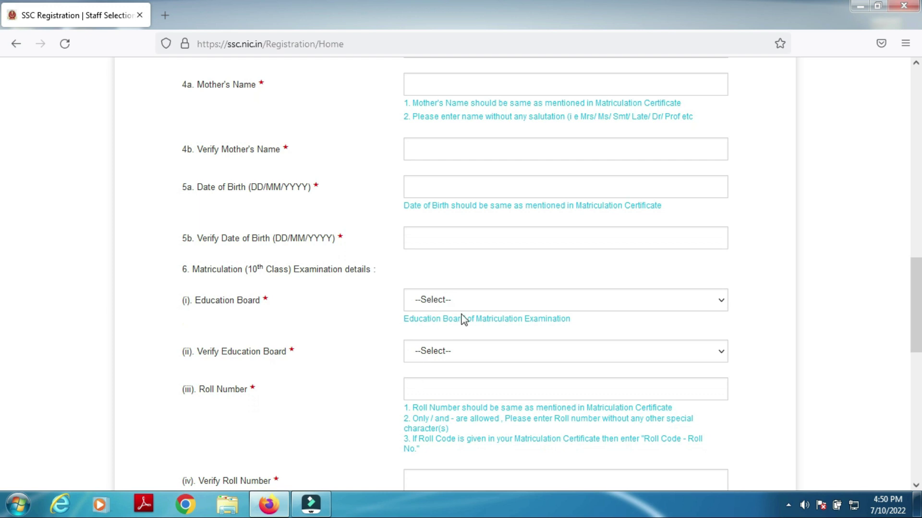
Step: Check the education board list and the mandatory Year of Passing field, choosing nothing
click(439, 302)
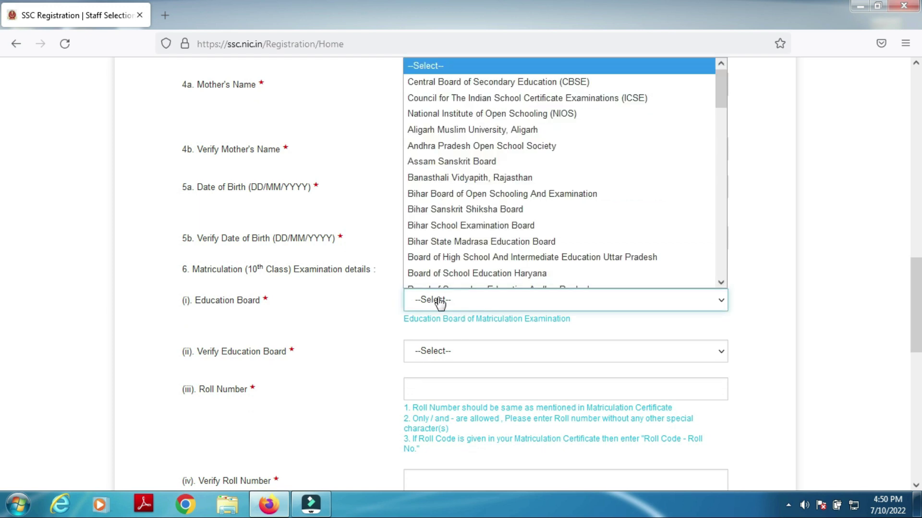
click(336, 312)
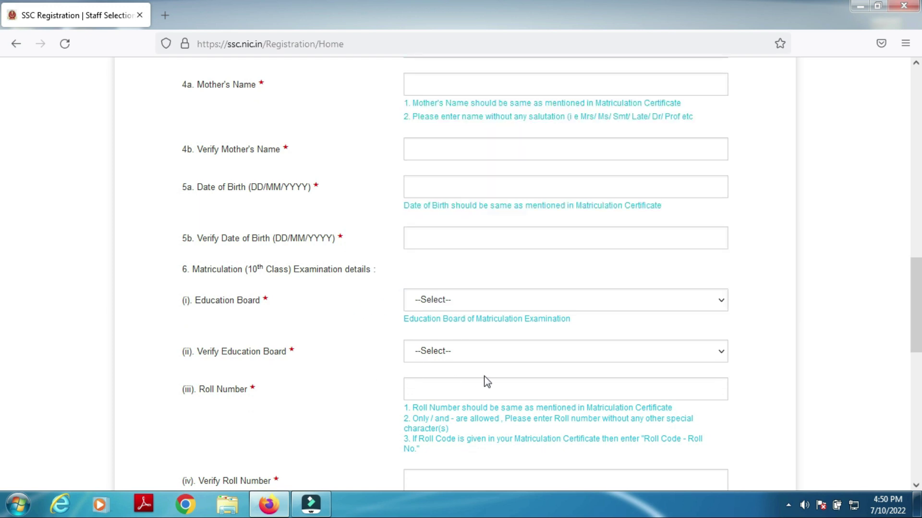
drag(915, 307, 918, 363)
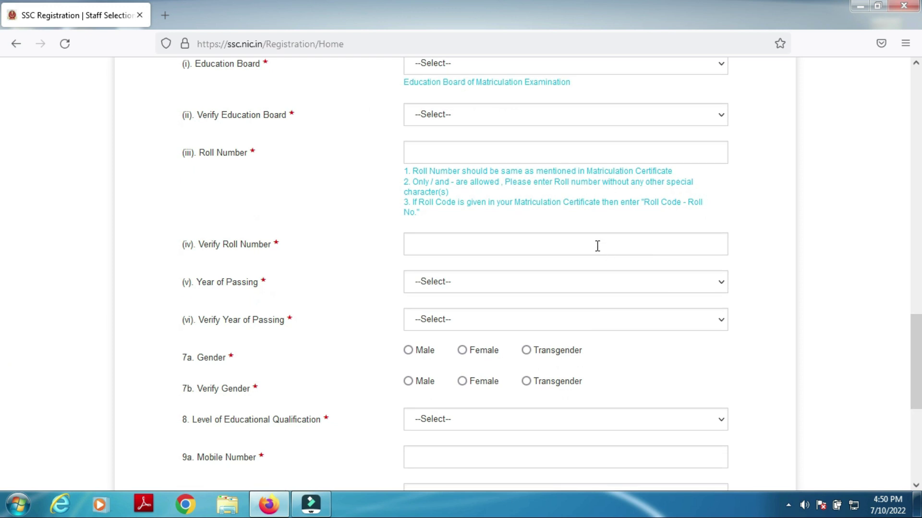
click(551, 289)
double_click(330, 279)
Step: Browse the qualification level, permanent-address state and verify-year choices, leaving them blank
drag(916, 336, 918, 387)
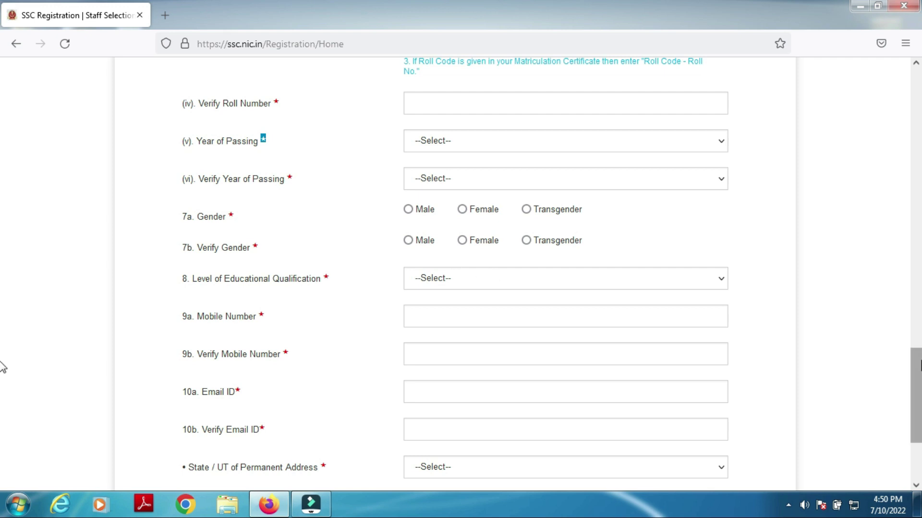
scroll(3, 374, down, 2)
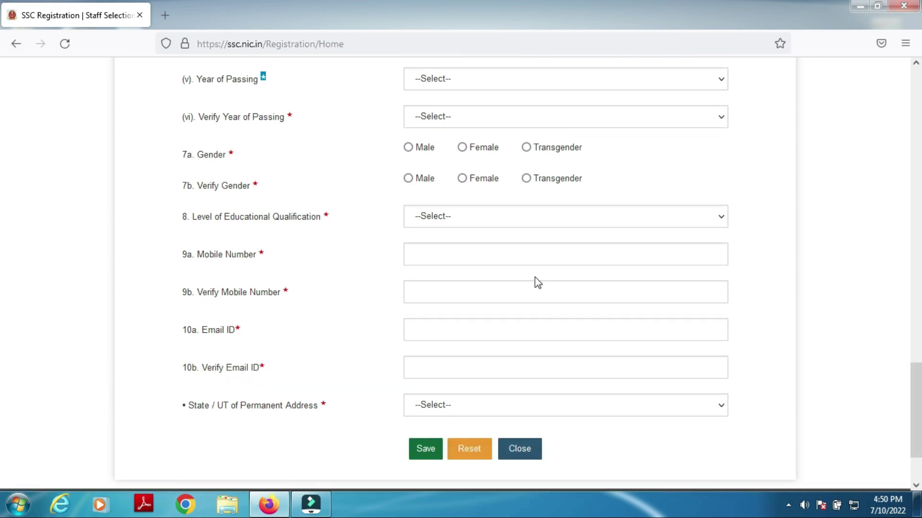
click(484, 221)
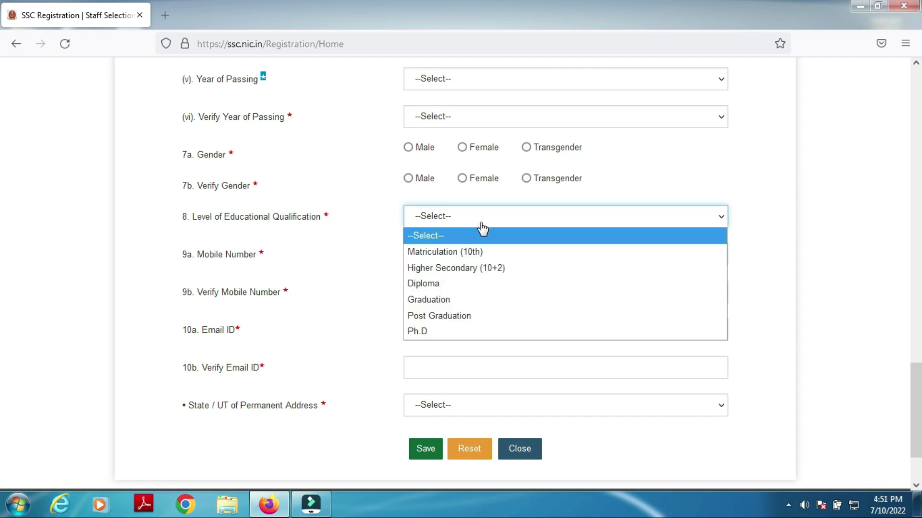
click(323, 265)
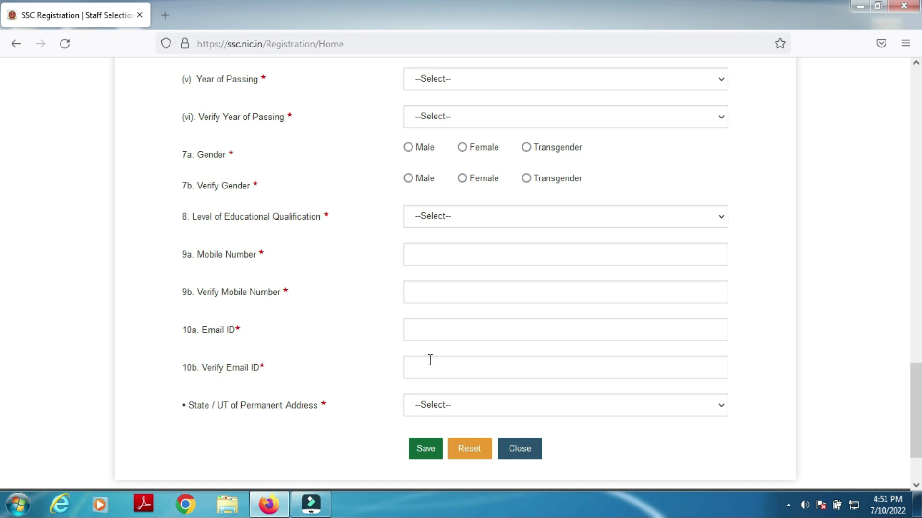
click(434, 412)
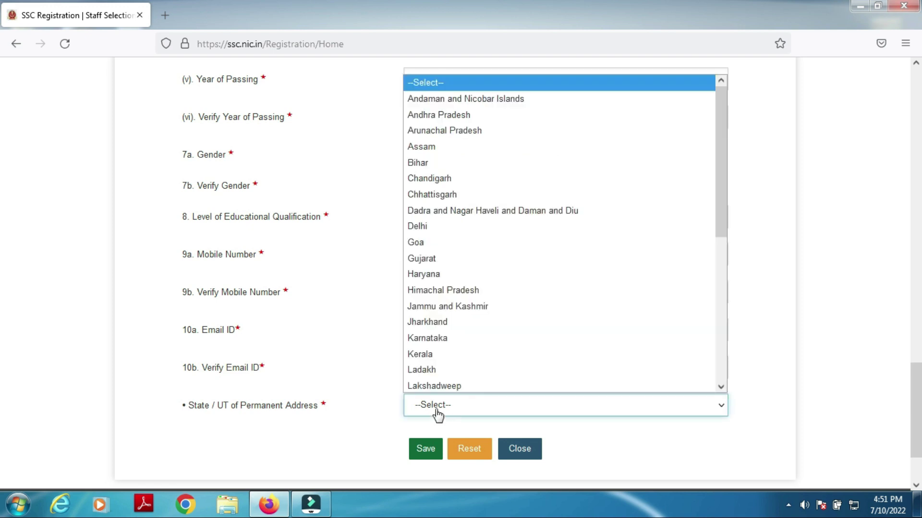
click(432, 116)
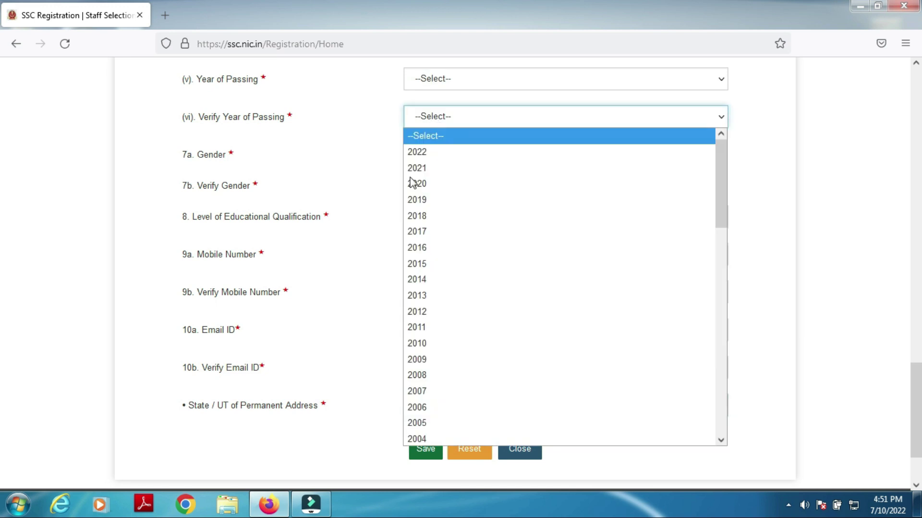
click(294, 377)
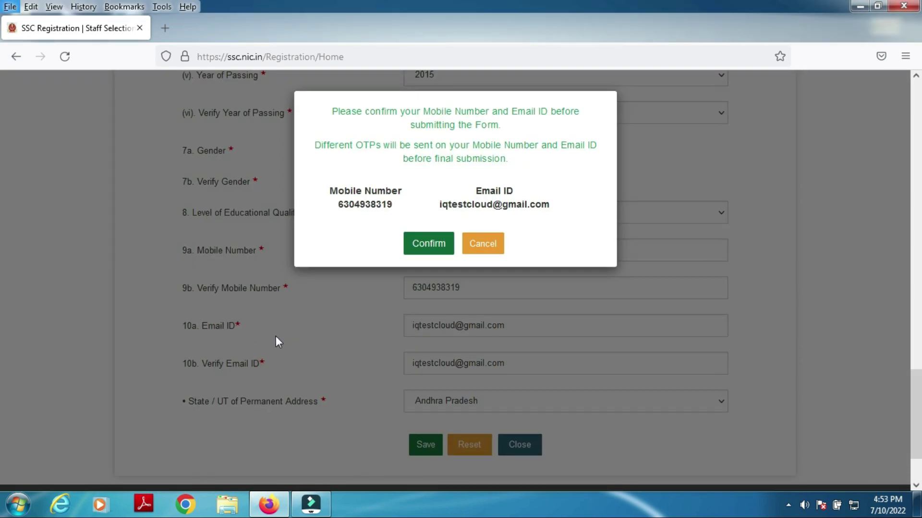
Step: Confirm the mobile number and email, then dismiss the Basic Details saved message
click(425, 246)
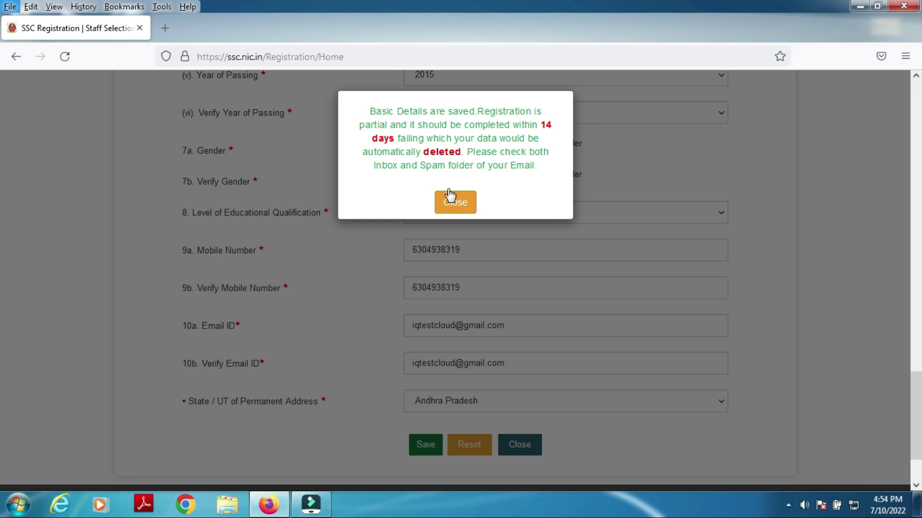
click(450, 197)
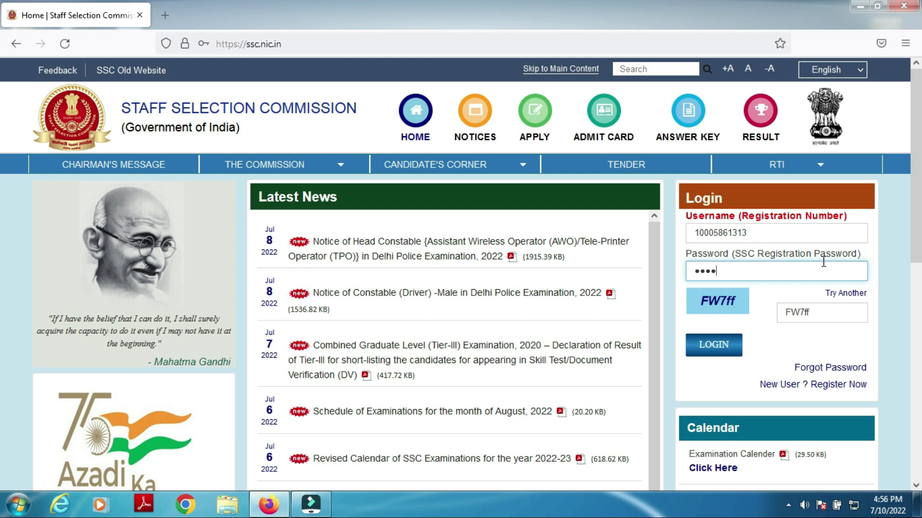
Step: Log in, then go back from the Change Password page to the home page login
key(Return)
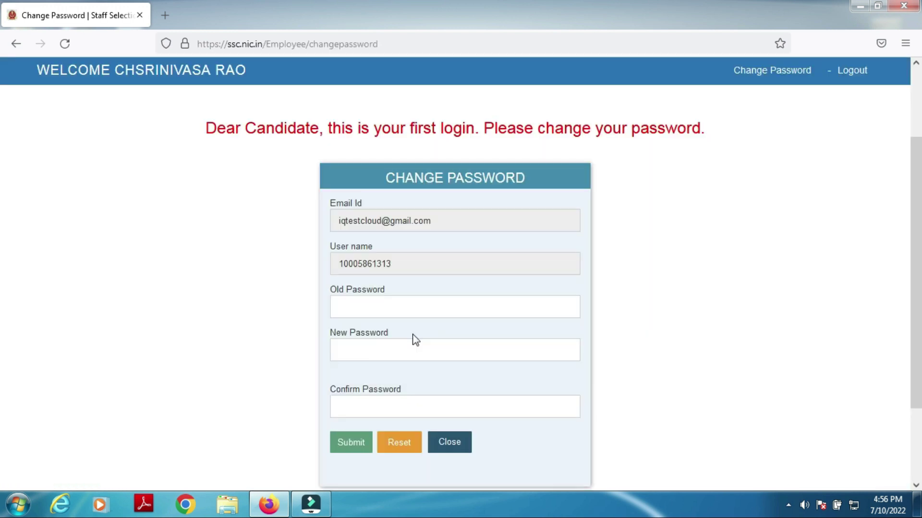
key(alt)
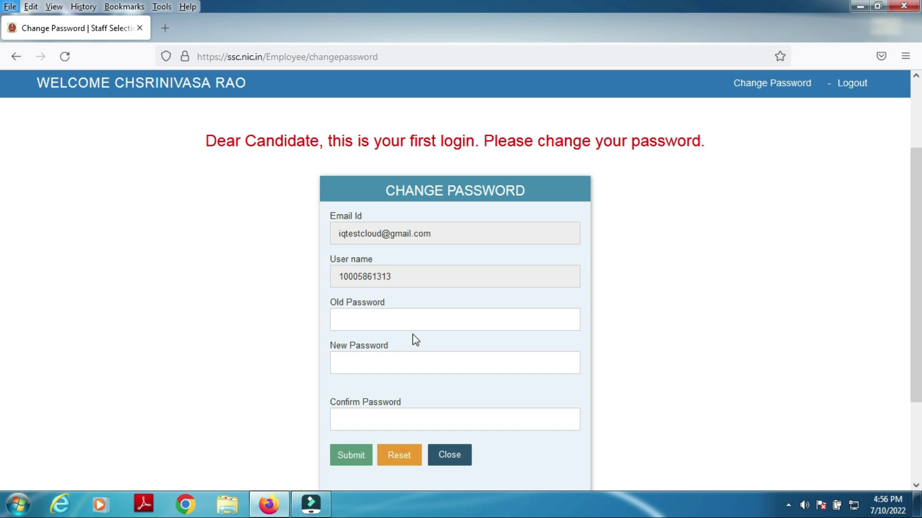
key(alt+Left)
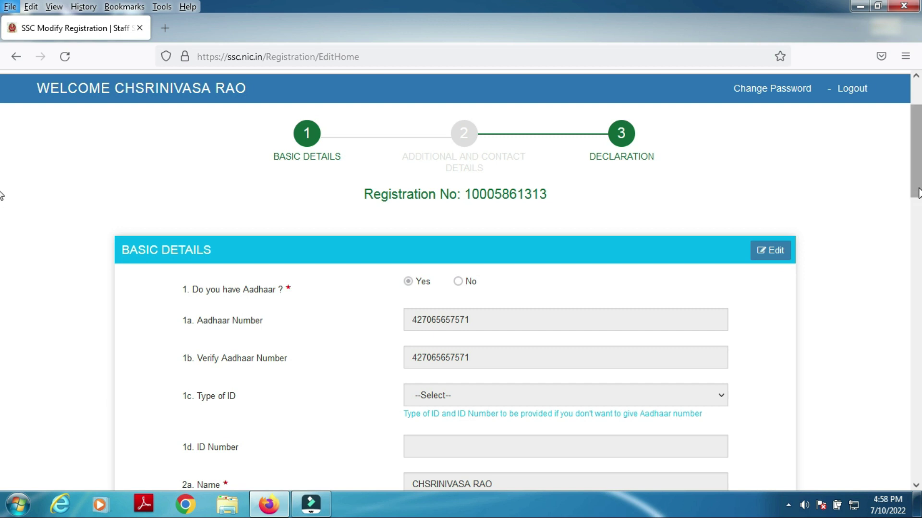
Step: Review saved Basic Details: year of passing 2015, gender Male, Graduation level, stored mobile and email
scroll(1, 199, down, 15)
scroll(2, 402, down, 8)
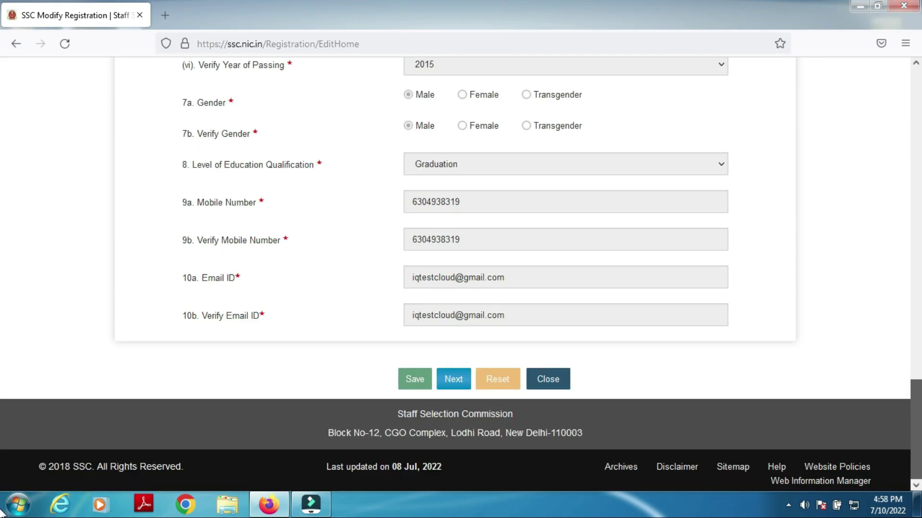
Step: Move to the additional details and set Nationality to Citizen of India
click(453, 379)
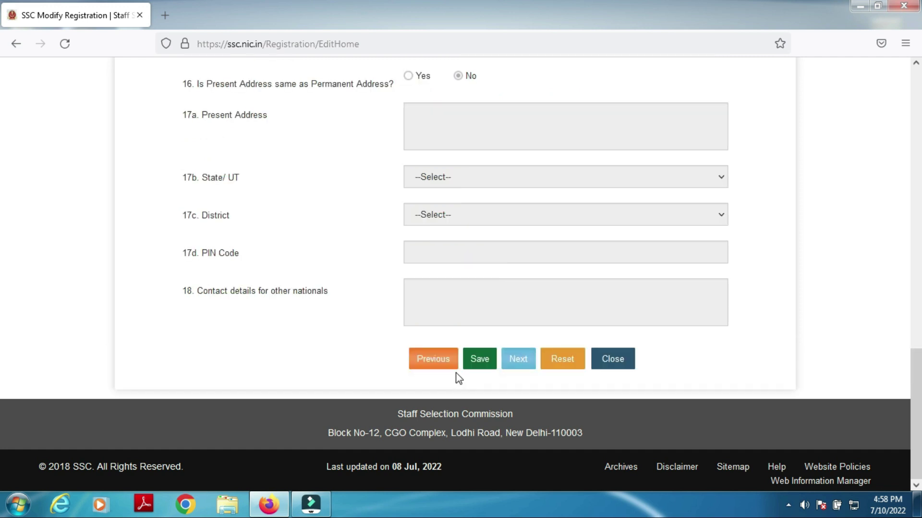
scroll(3, 413, up, 15)
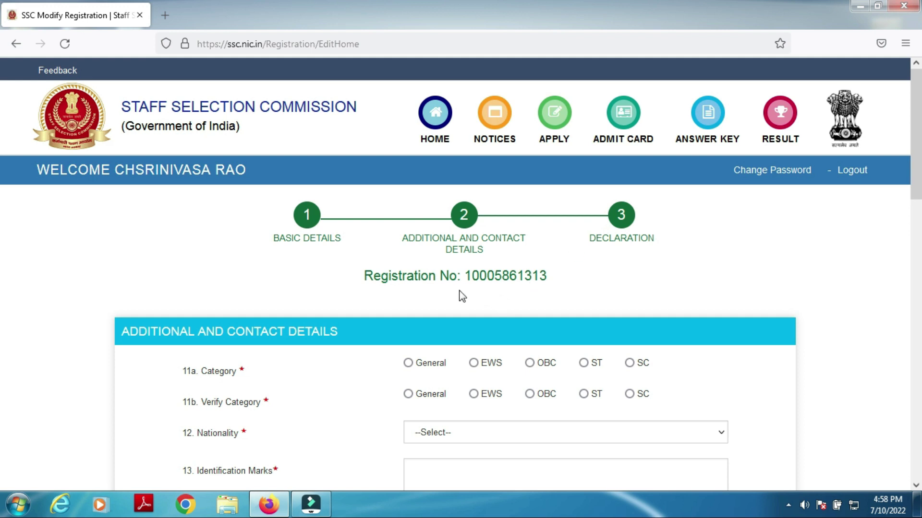
scroll(1, 169, down, 3)
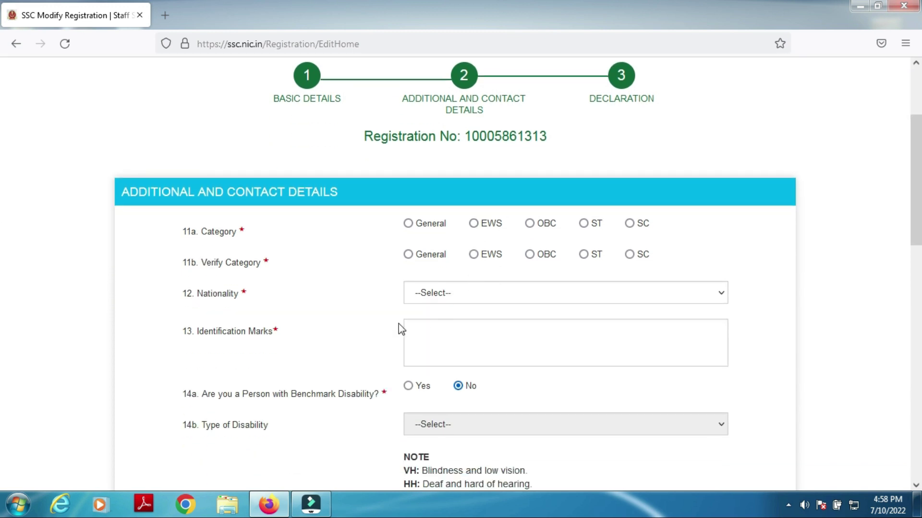
click(463, 299)
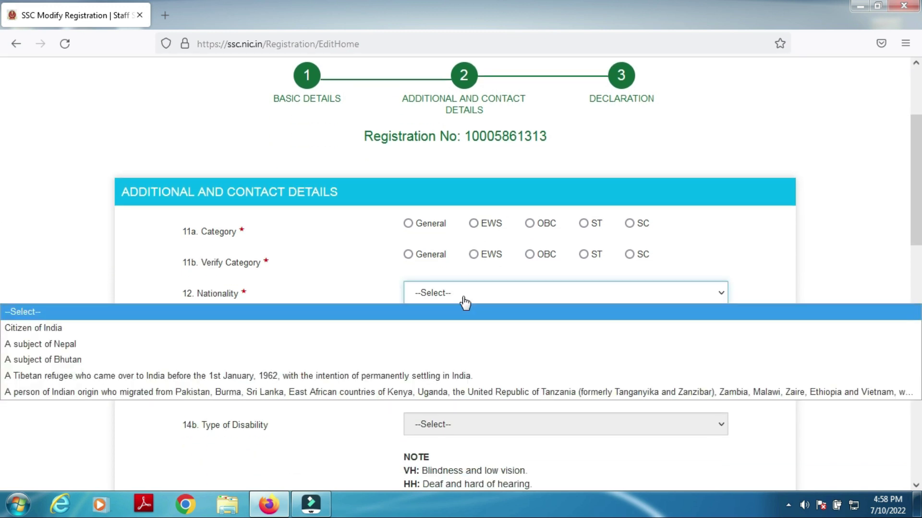
click(60, 331)
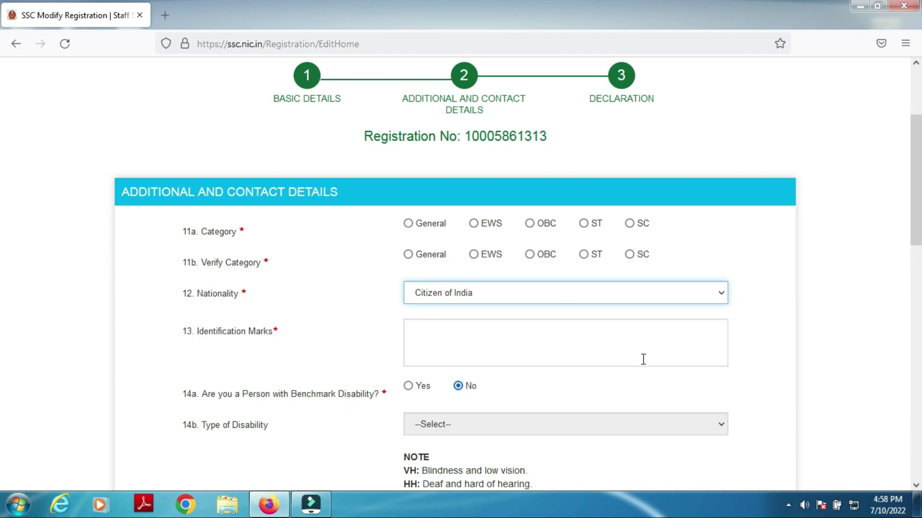
Step: Go through the identification marks and permanent address fields, then continue to the Declaration step
click(644, 344)
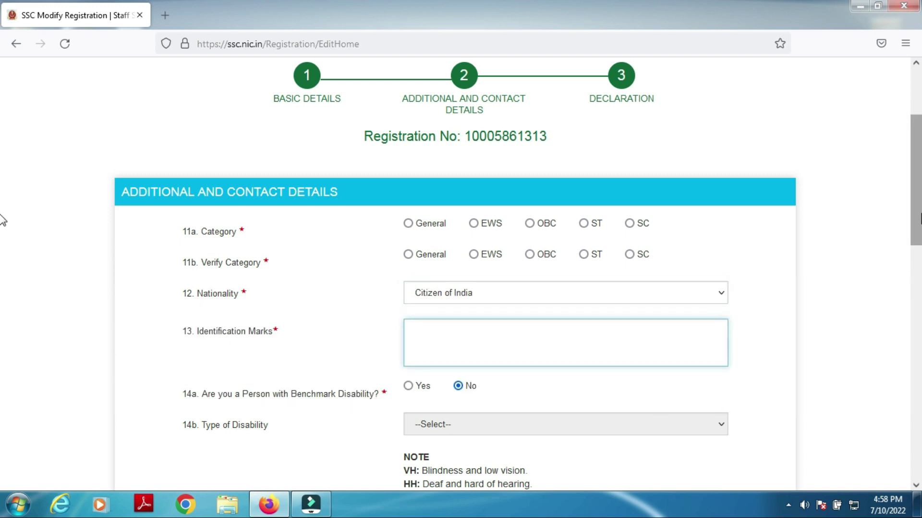
scroll(3, 226, down, 2)
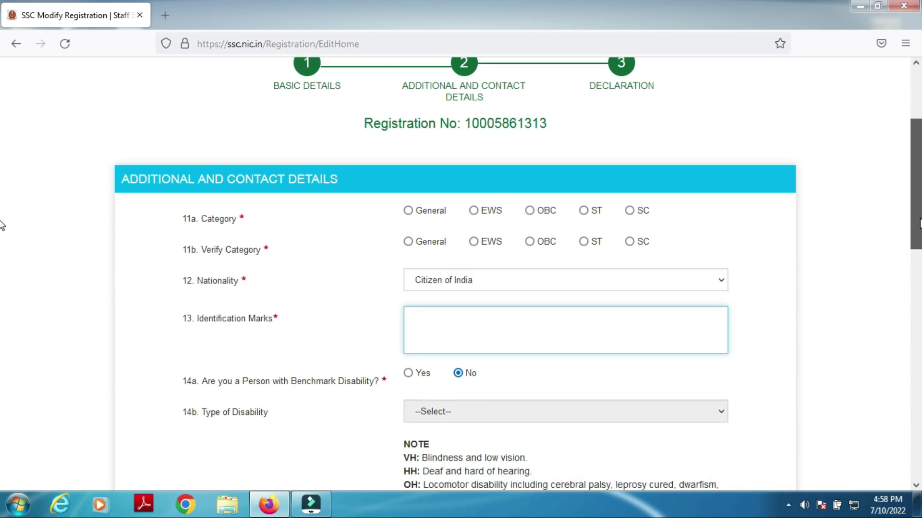
scroll(2, 259, down, 1)
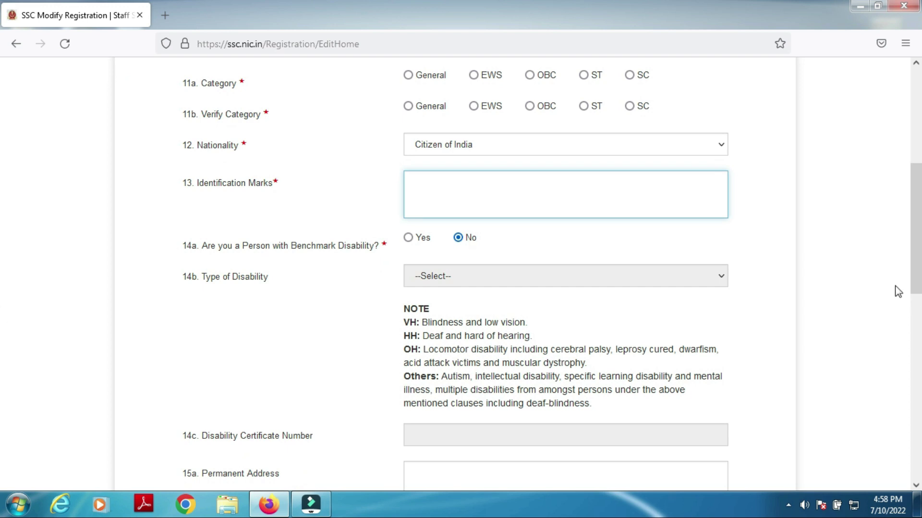
scroll(2, 280, down, 1)
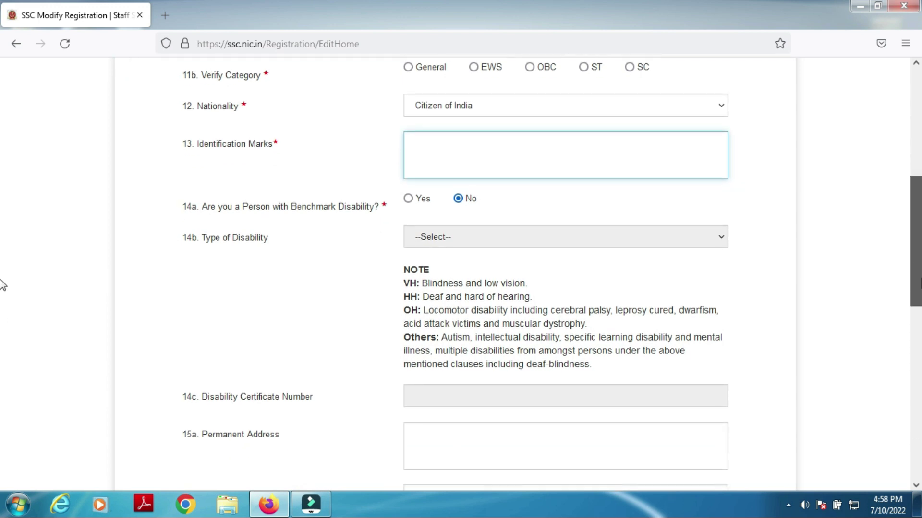
scroll(2, 285, down, 1)
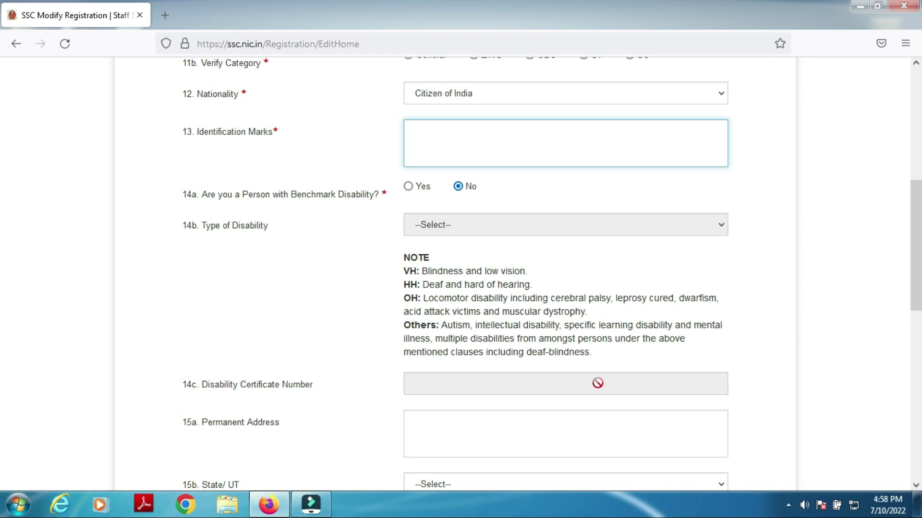
drag(915, 264, 916, 304)
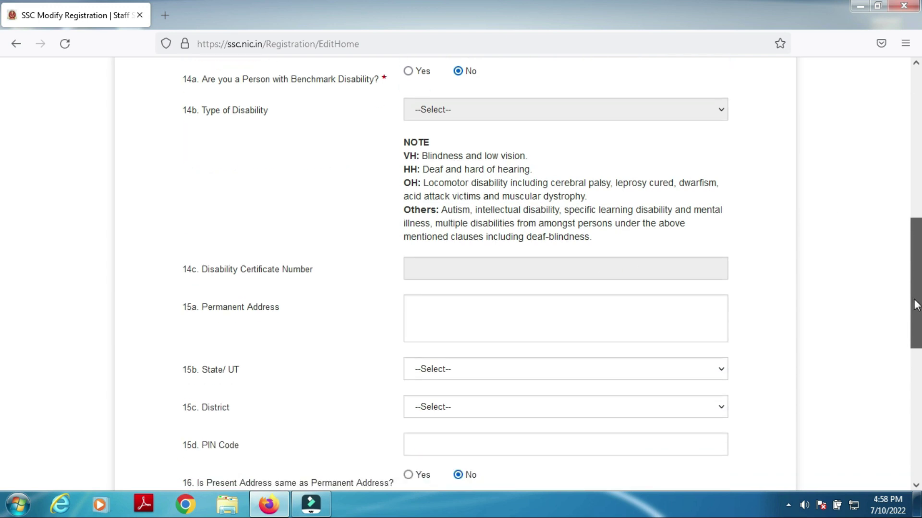
scroll(781, 291, down, 2)
click(591, 241)
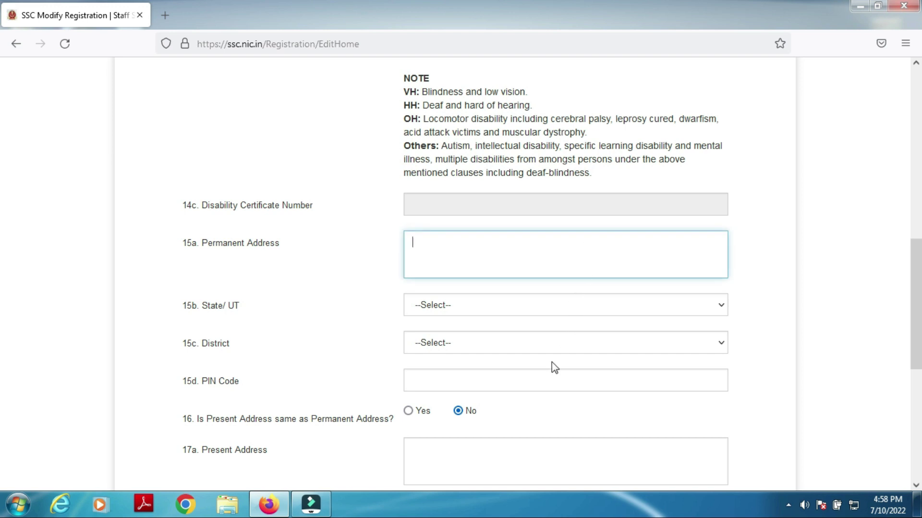
drag(917, 324, 917, 375)
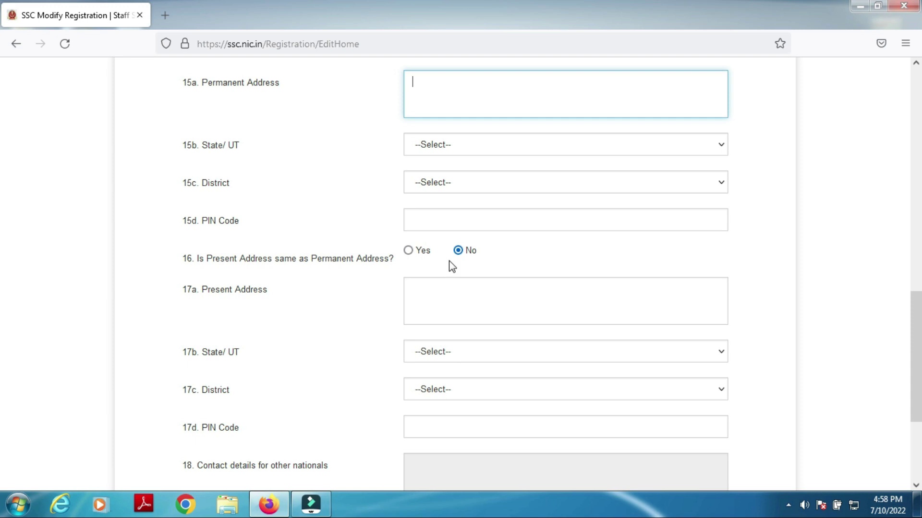
drag(912, 326, 4, 380)
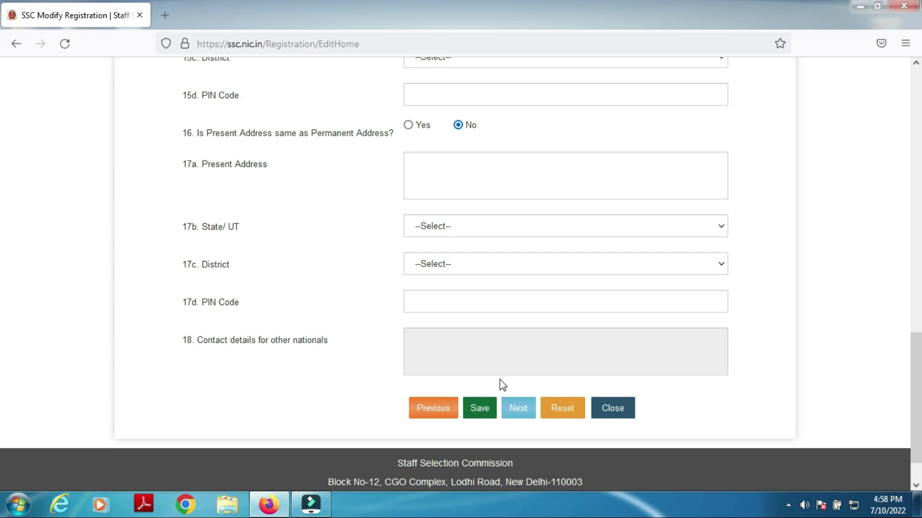
click(480, 408)
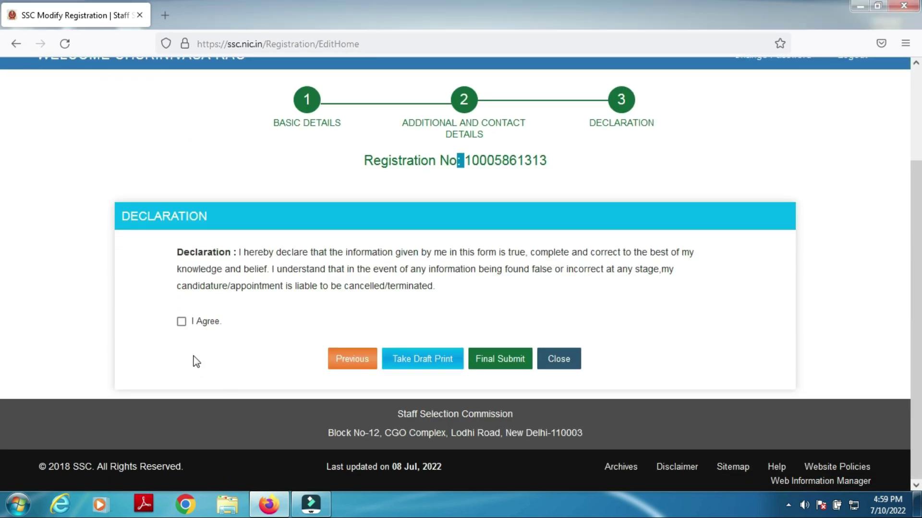
Step: Tick I Agree, take a draft print of the registration, and return to Modify Registration
click(182, 322)
click(448, 367)
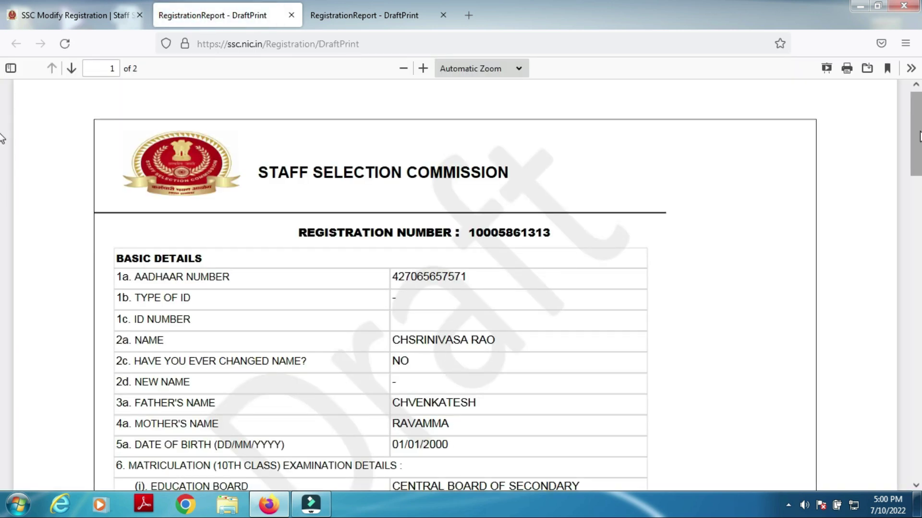
click(31, 15)
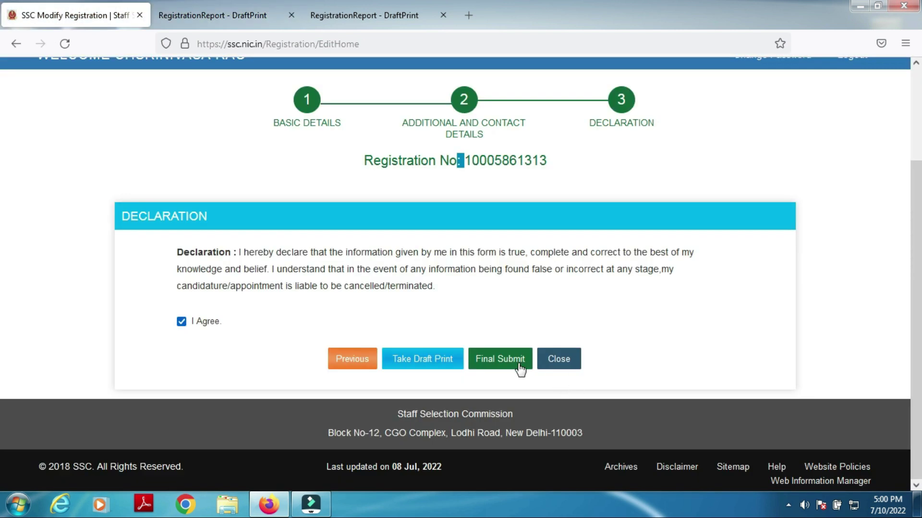
Step: Final-submit the modified registration and enter the OTP in the Enter OTP dialog
click(503, 359)
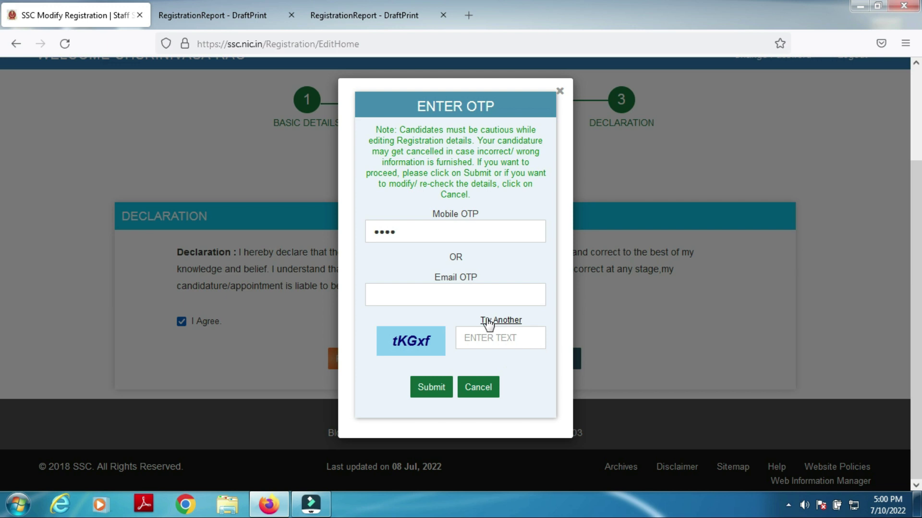
click(445, 299)
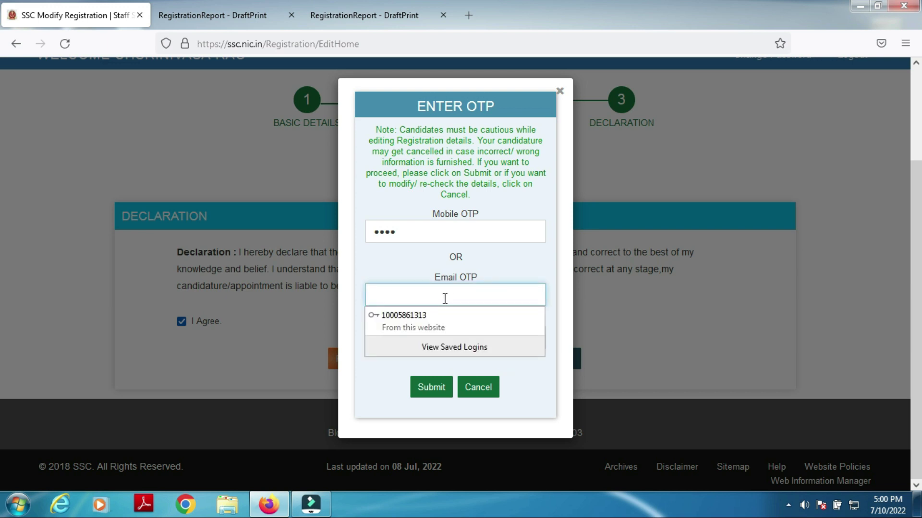
click(396, 273)
click(418, 300)
click(419, 300)
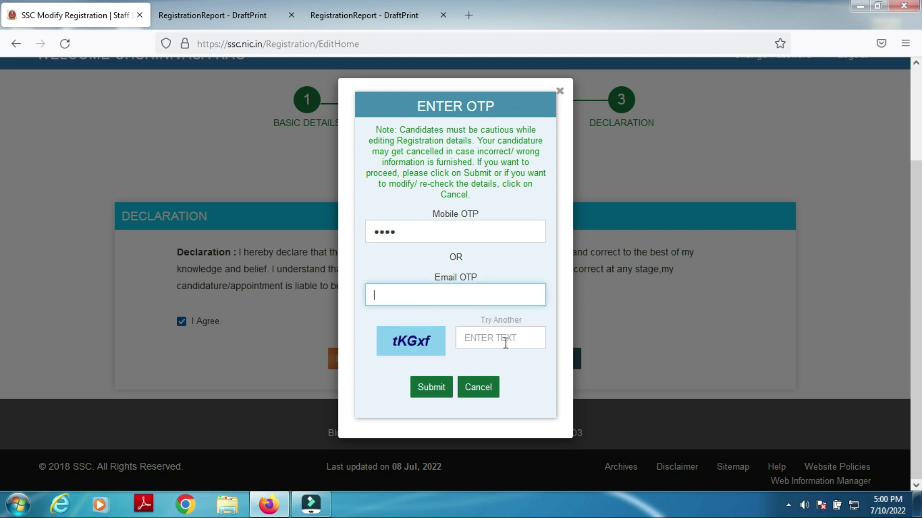
Step: Submit the OTP, then start the Scientific Assistant IMD Examination 2022 application
click(449, 384)
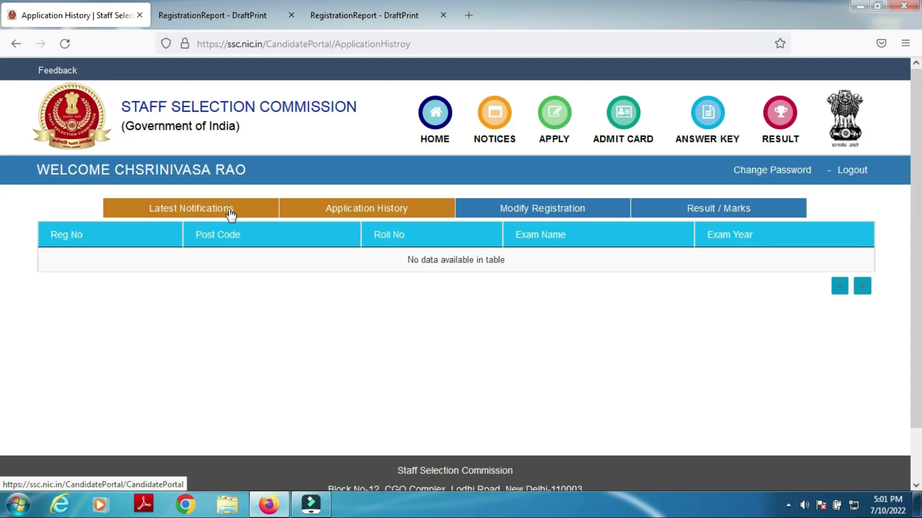
key(alt)
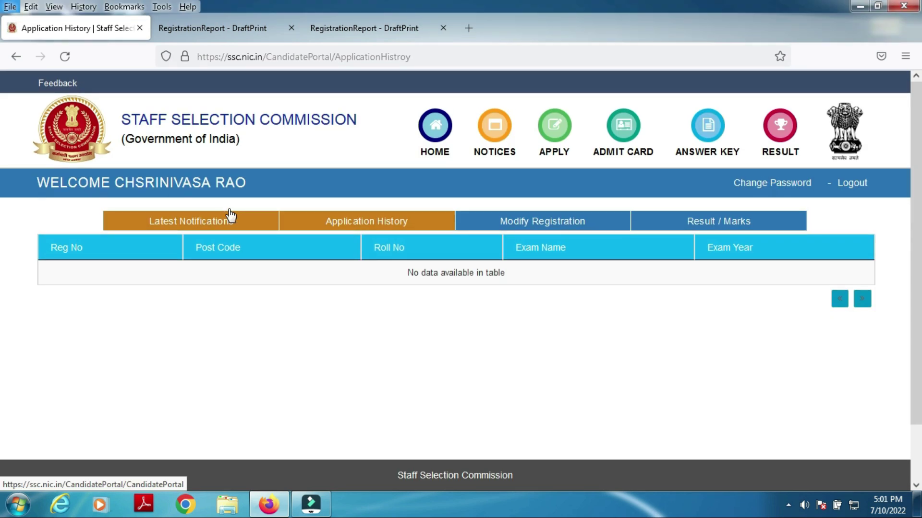
click(206, 224)
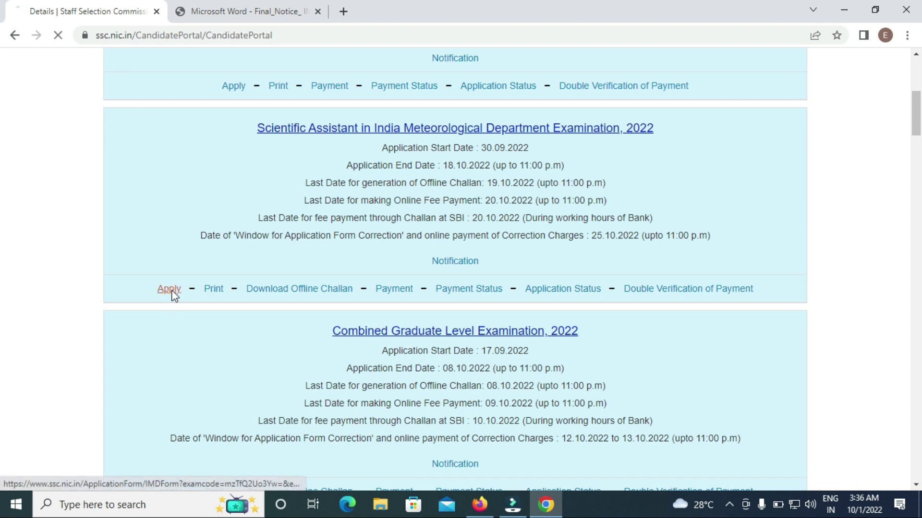
click(169, 289)
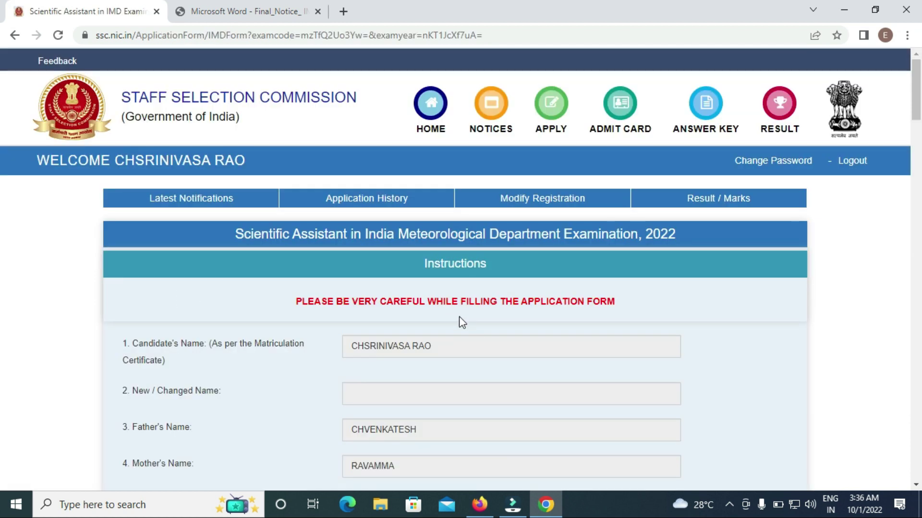
Step: Answer No to the ex-servicemen question 16.1
scroll(916, 103, down, 3)
drag(919, 103, 920, 156)
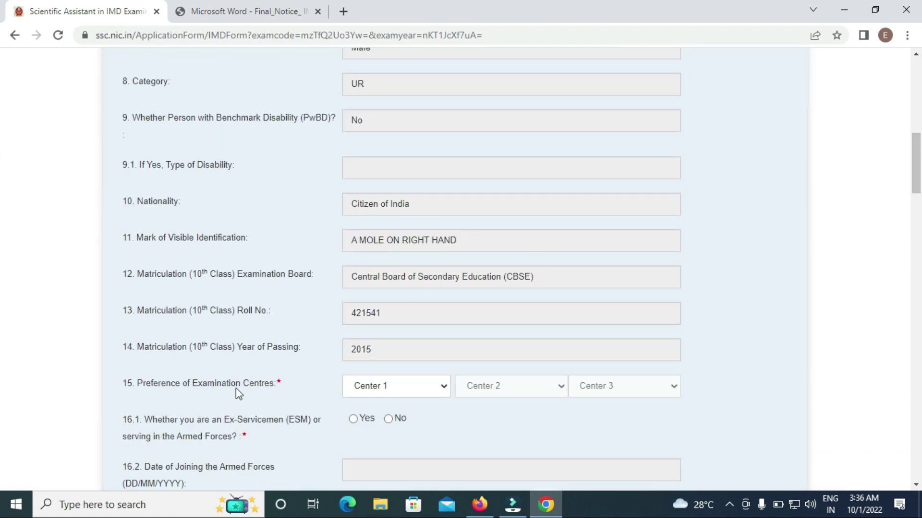
click(444, 391)
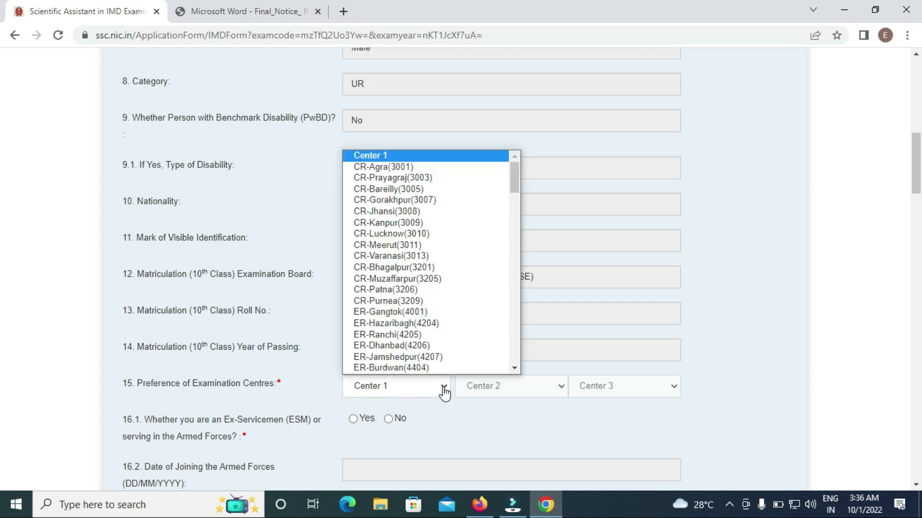
click(27, 343)
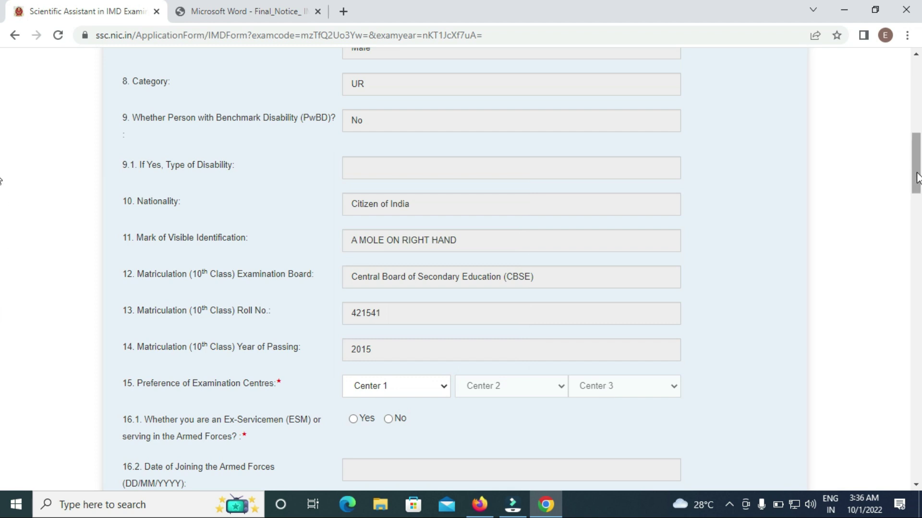
drag(917, 177, 917, 194)
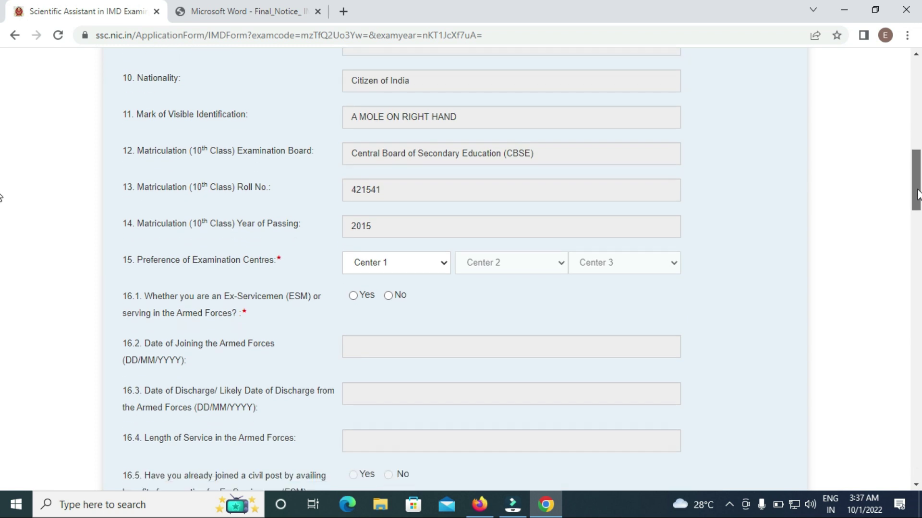
click(389, 296)
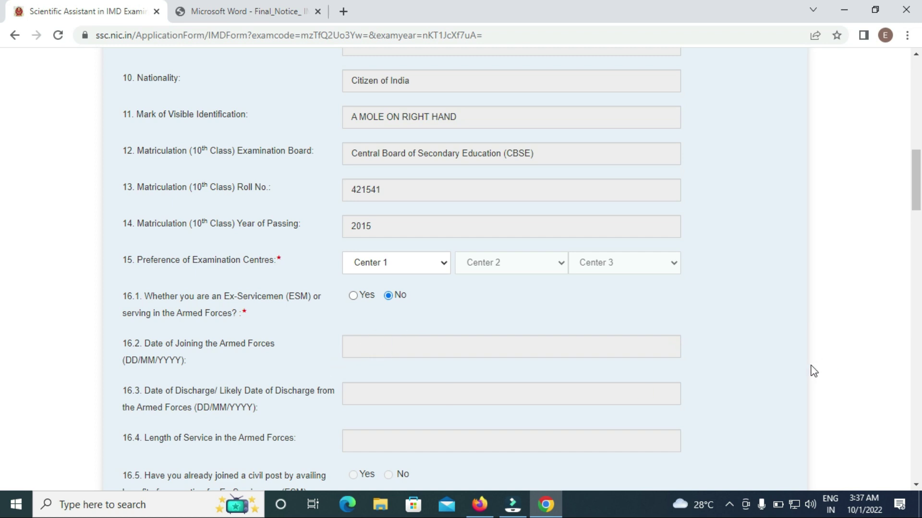
Step: Answer No to the age relaxation question 18.1
scroll(2, 198, down, 1)
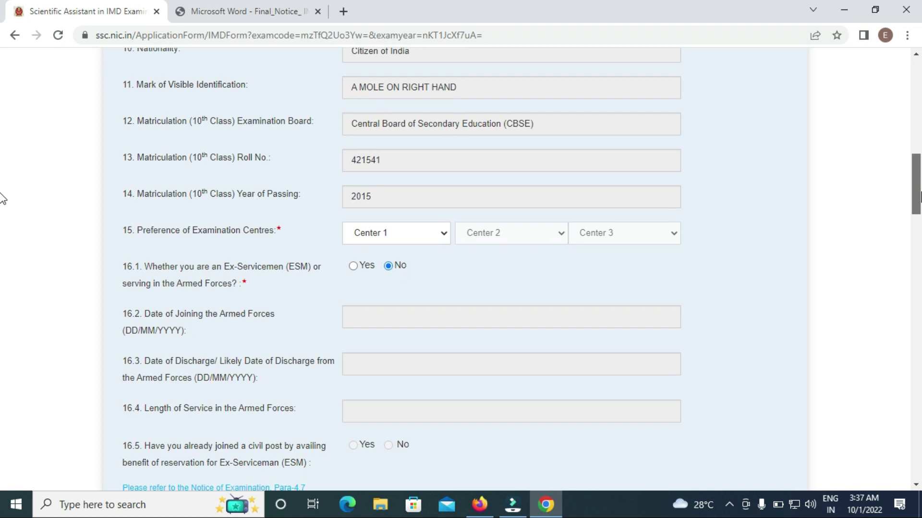
scroll(3, 197, down, 1)
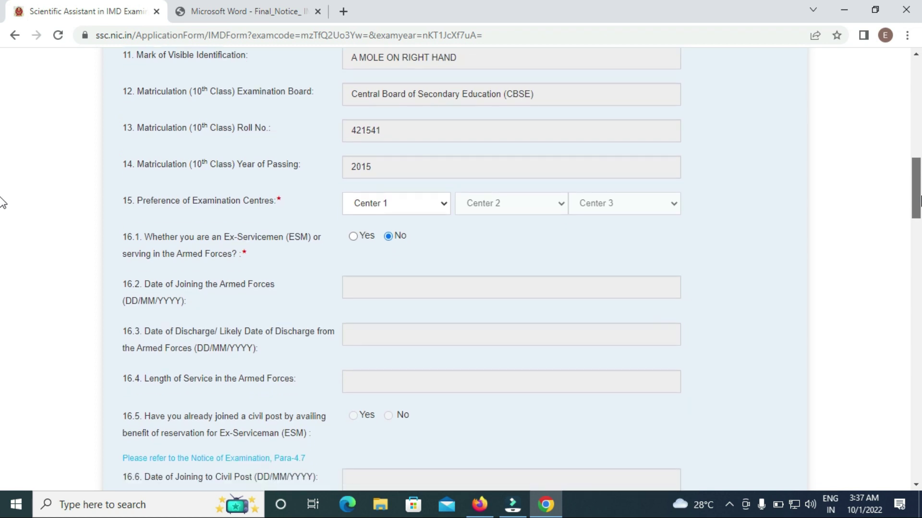
scroll(3, 206, down, 4)
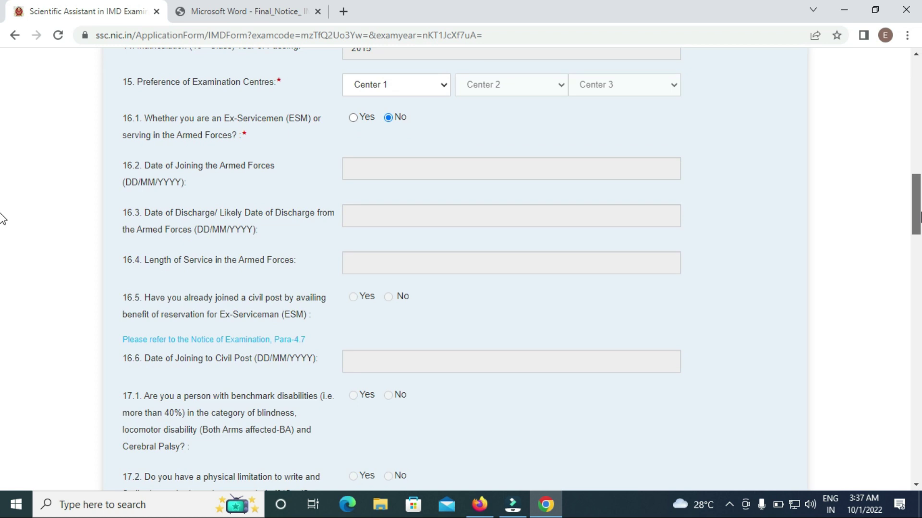
scroll(2, 218, down, 2)
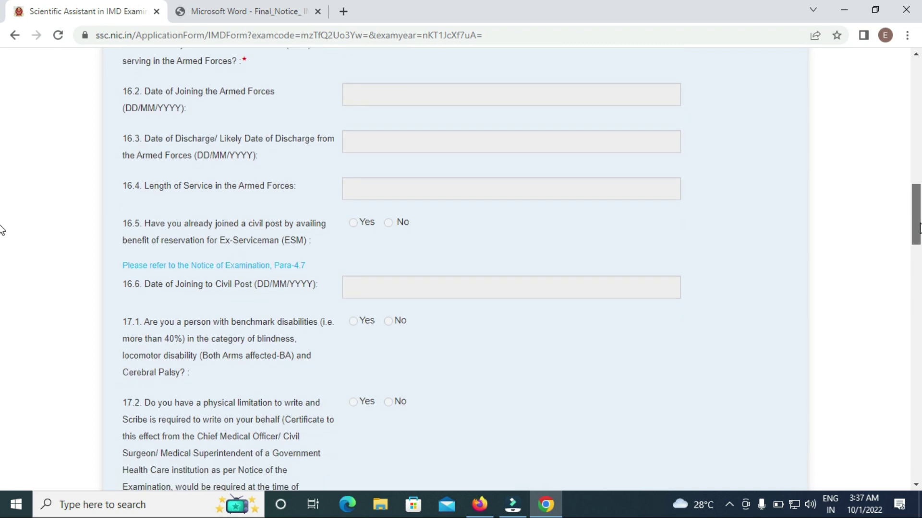
scroll(2, 230, down, 2)
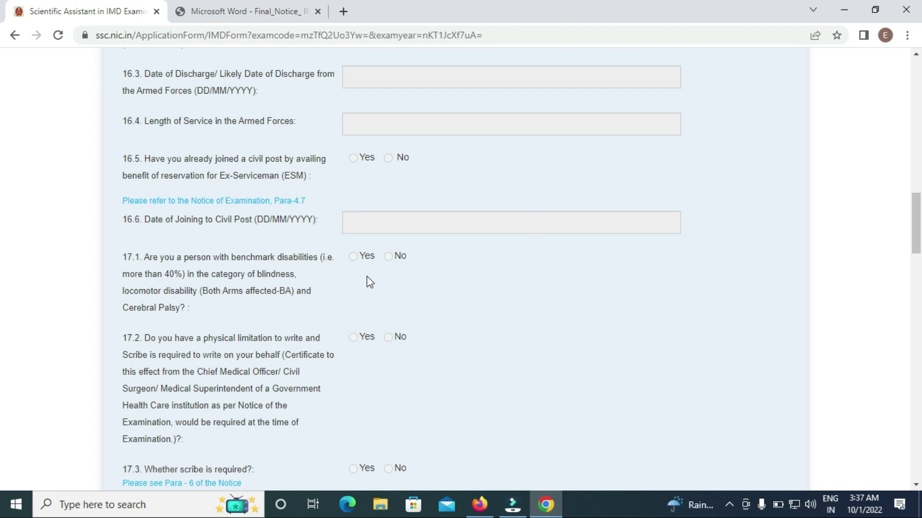
scroll(1, 240, down, 1)
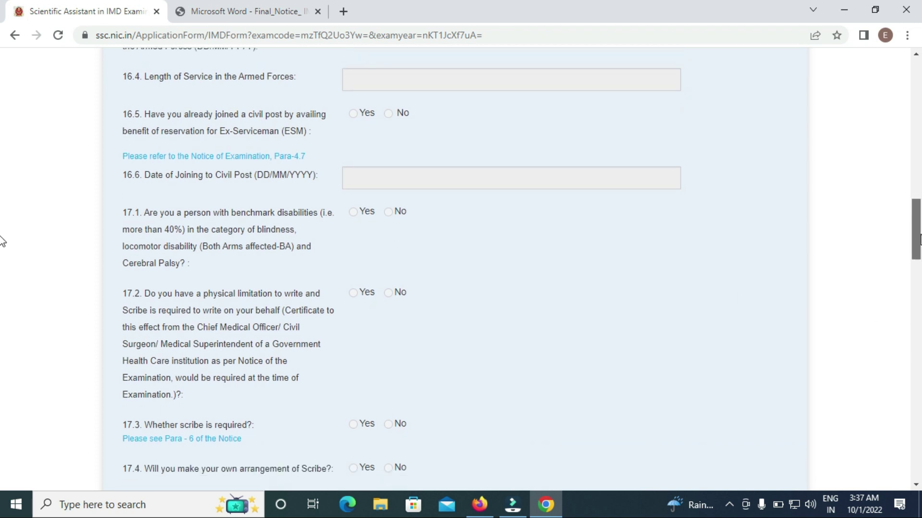
scroll(2, 240, down, 2)
scroll(1, 255, down, 1)
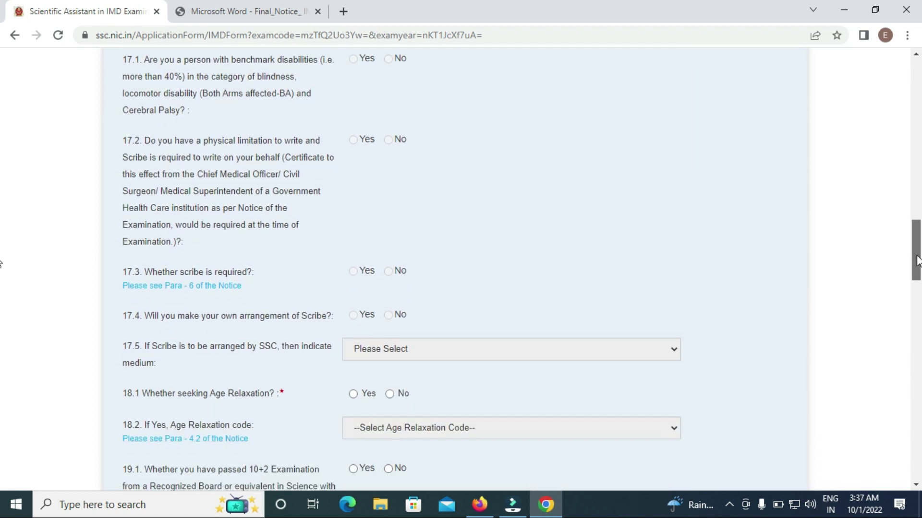
drag(917, 261, 916, 271)
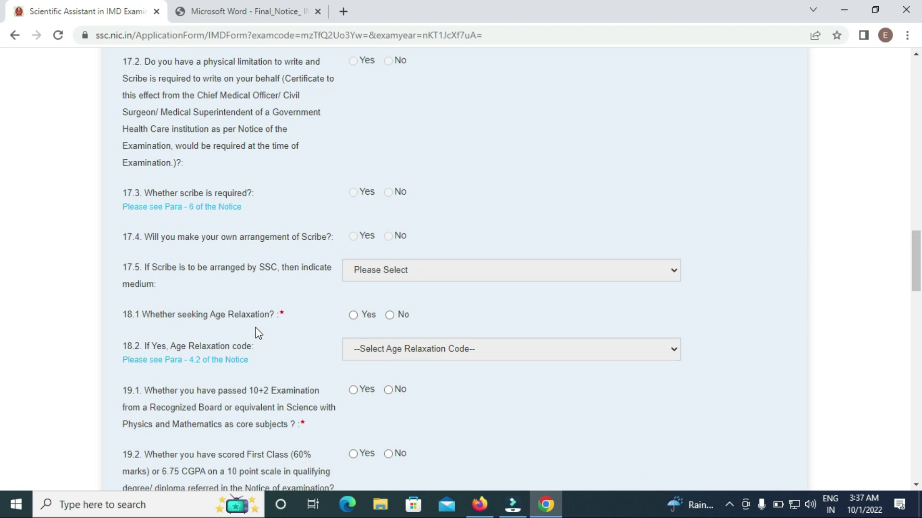
click(353, 315)
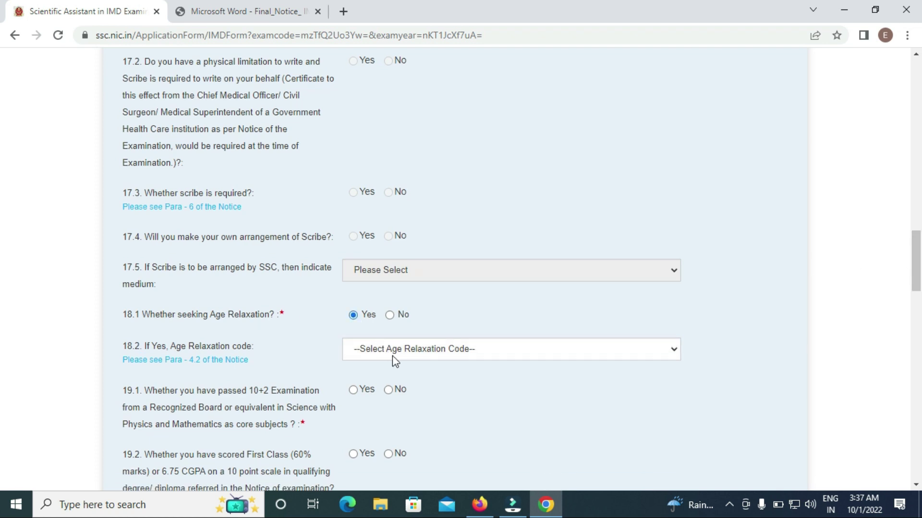
click(393, 355)
key(alt)
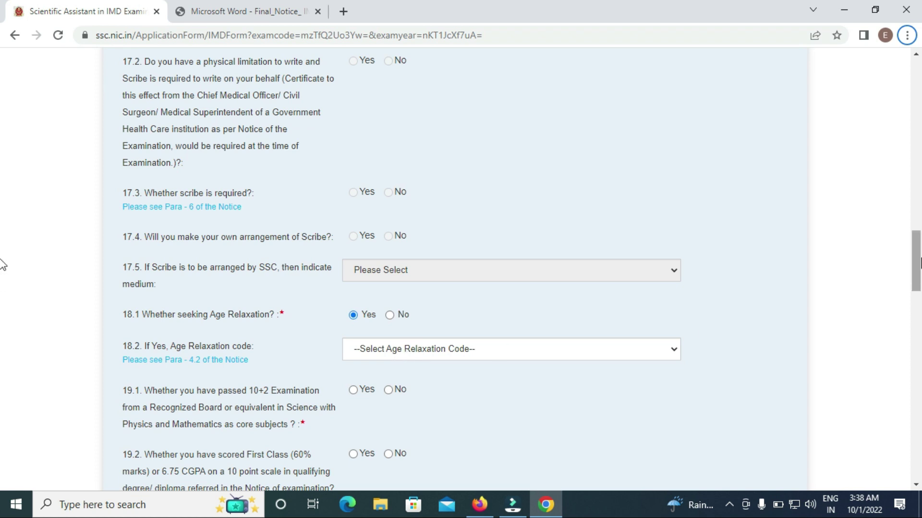
drag(920, 262, 919, 267)
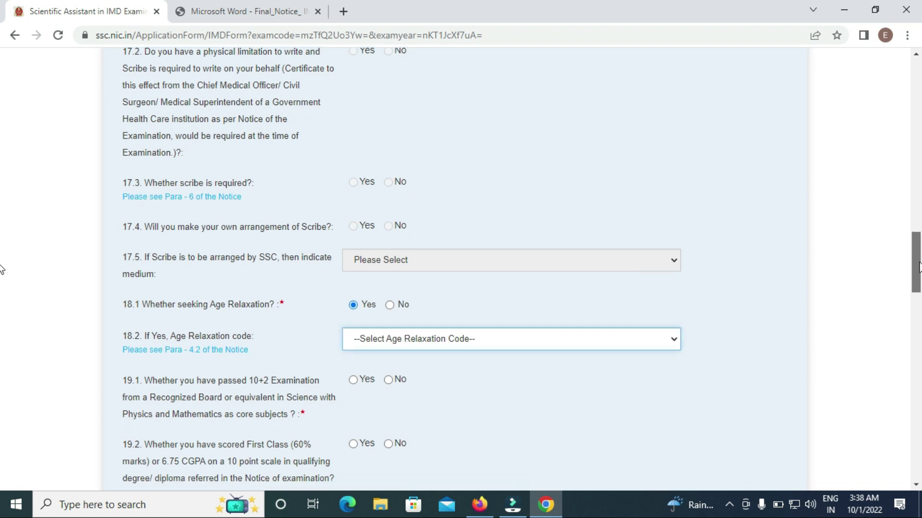
click(390, 306)
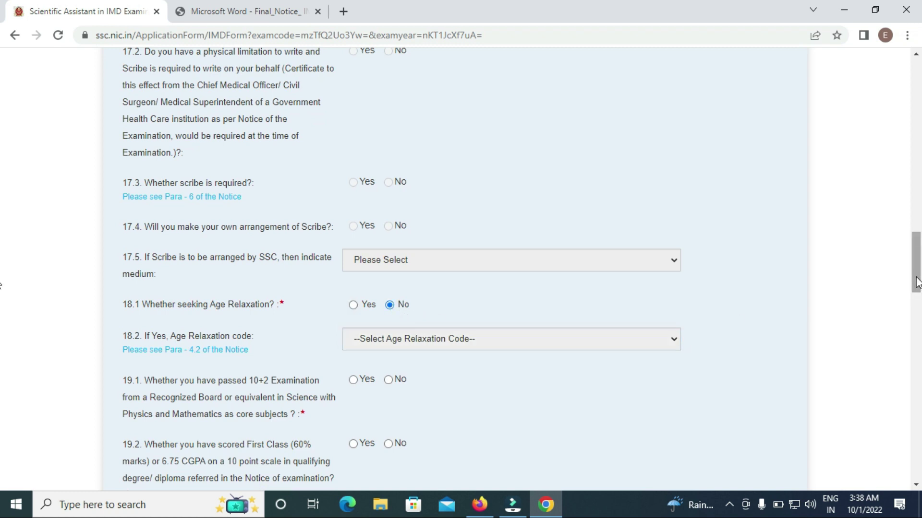
Step: Answer Yes to 10+2 with Physics and Mathematics and to first class in the degree
drag(917, 273, 918, 287)
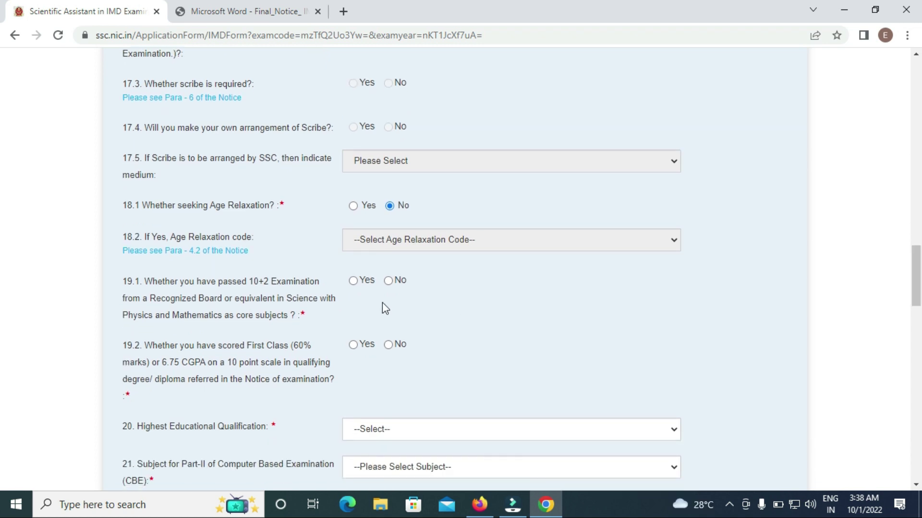
click(354, 282)
click(355, 349)
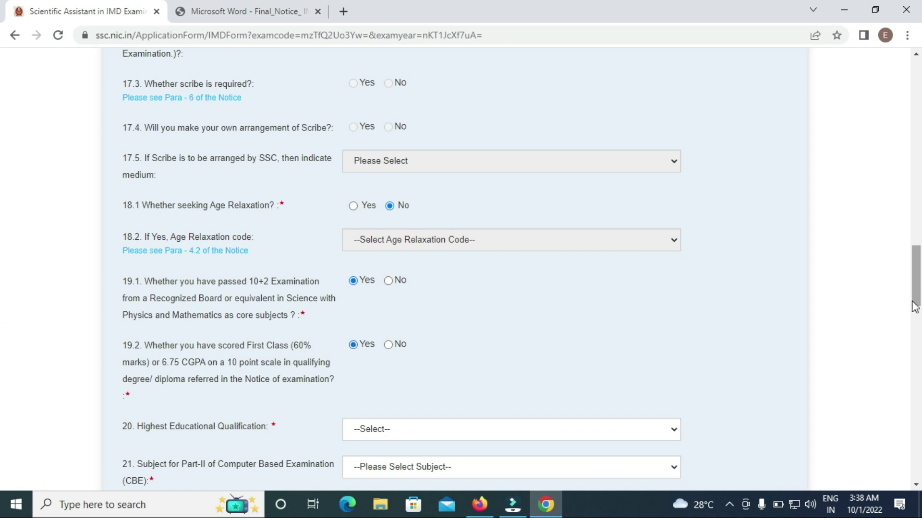
scroll(536, 304, down, 2)
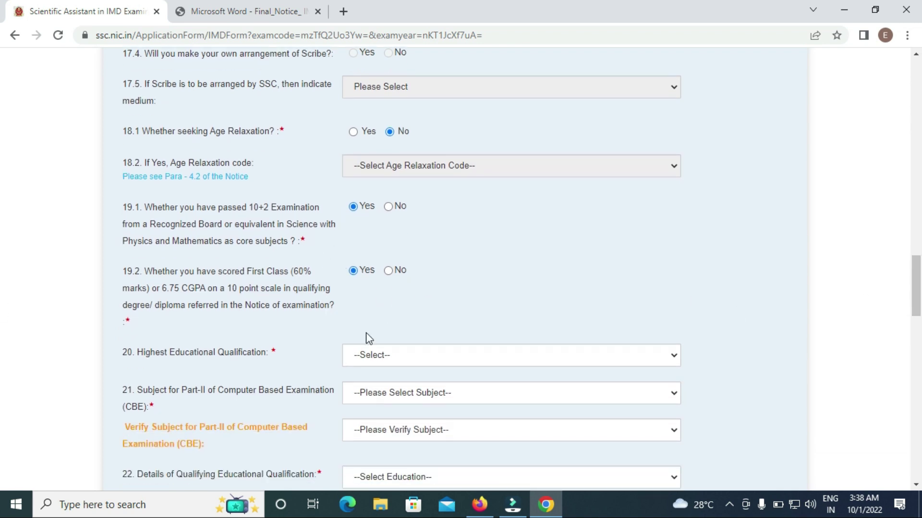
click(495, 363)
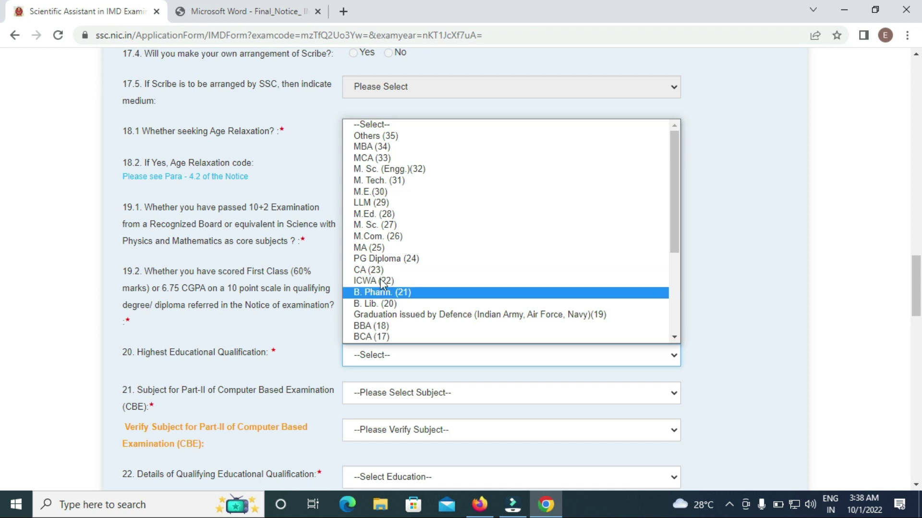
Step: Choose BCA (17) as highest qualification and Computer Science/ Information Technology as Part-II subject
click(390, 337)
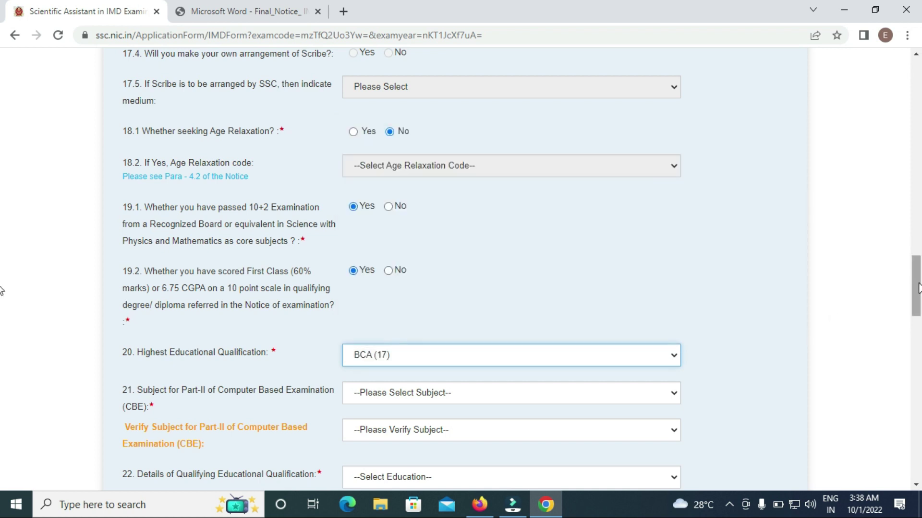
scroll(916, 308, down, 2)
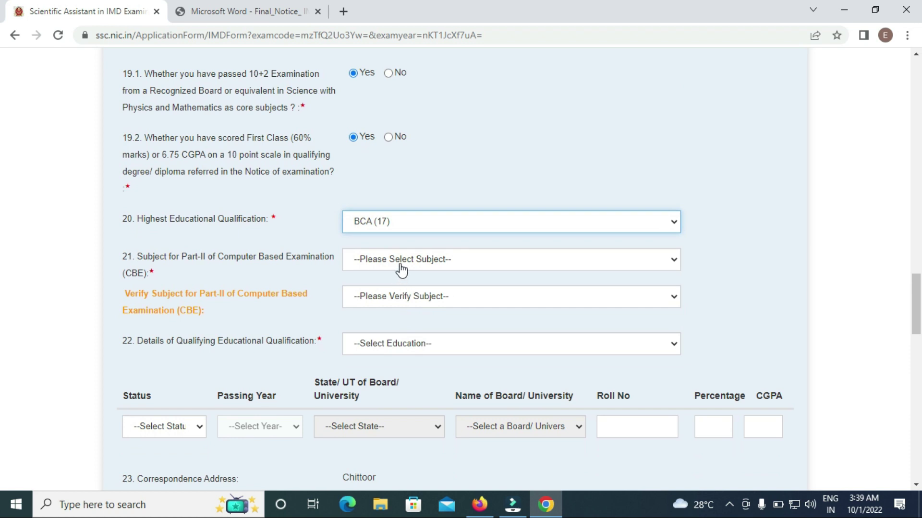
click(402, 267)
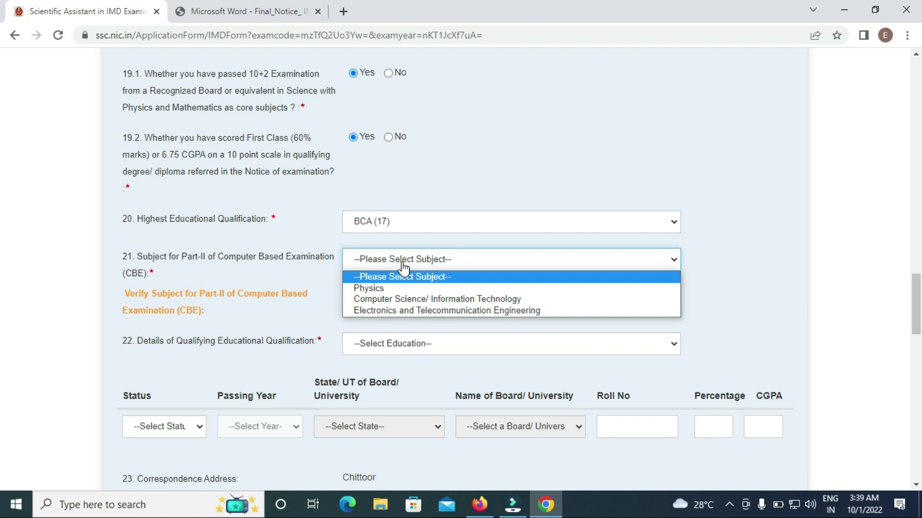
click(411, 299)
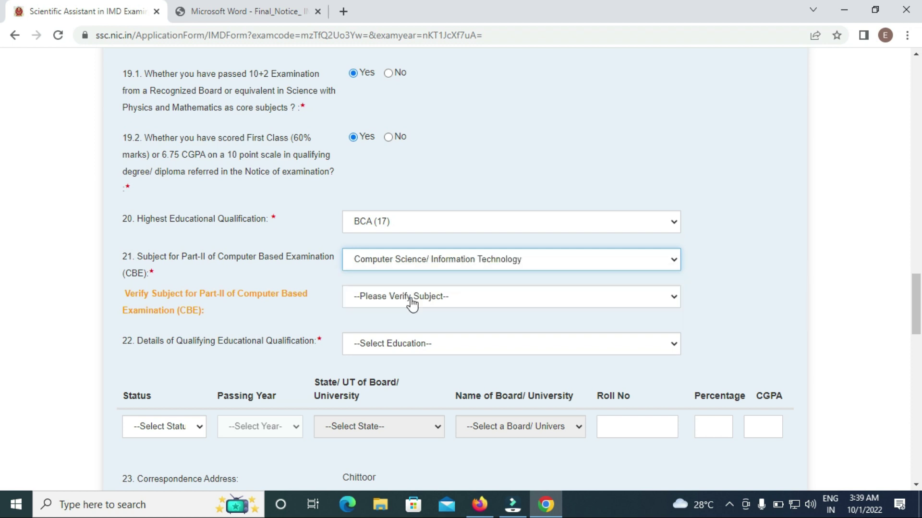
Step: Verify Computer Science/ Information Technology as the Part-II subject
click(411, 299)
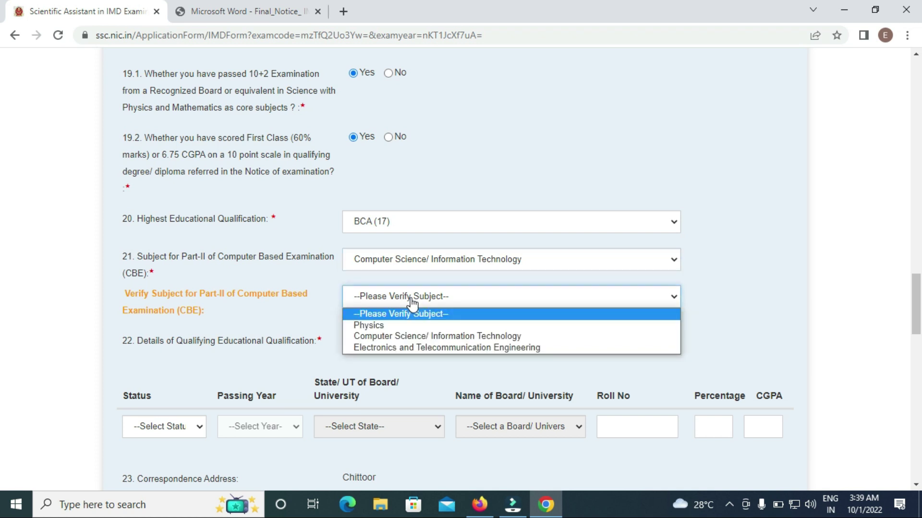
click(418, 334)
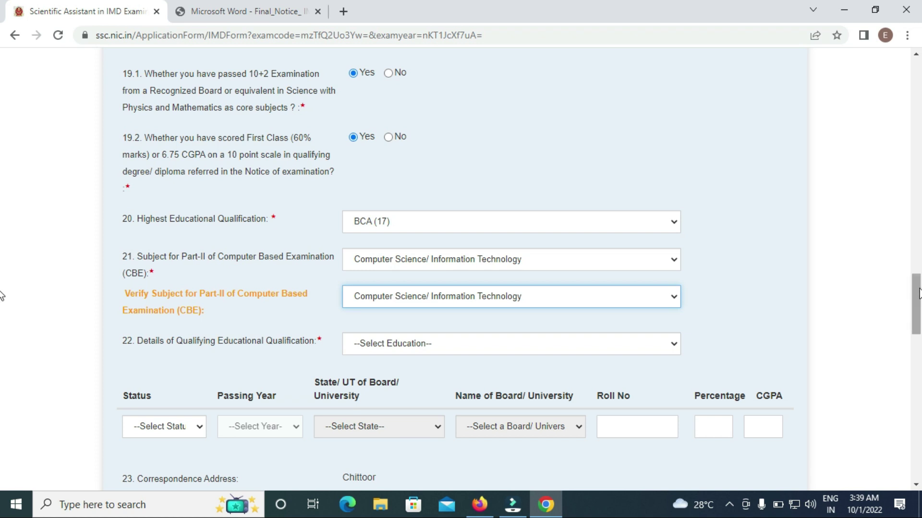
drag(917, 301, 917, 318)
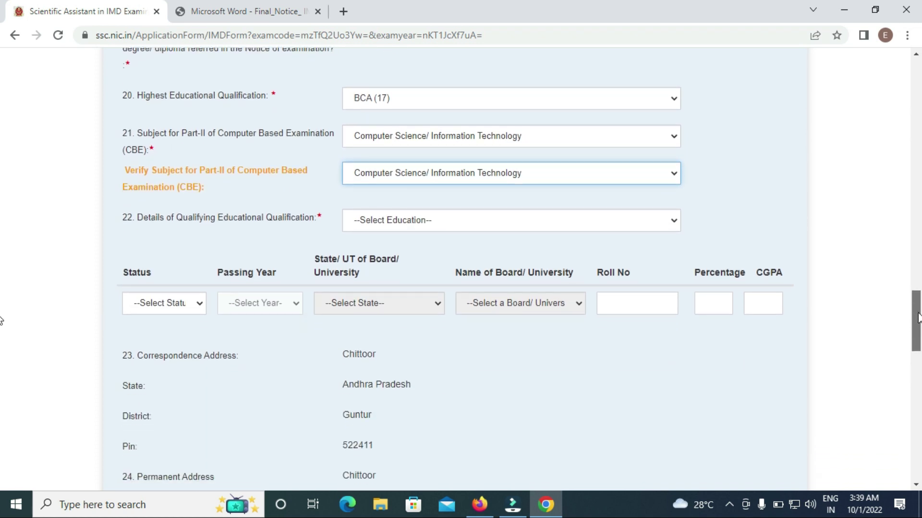
click(505, 233)
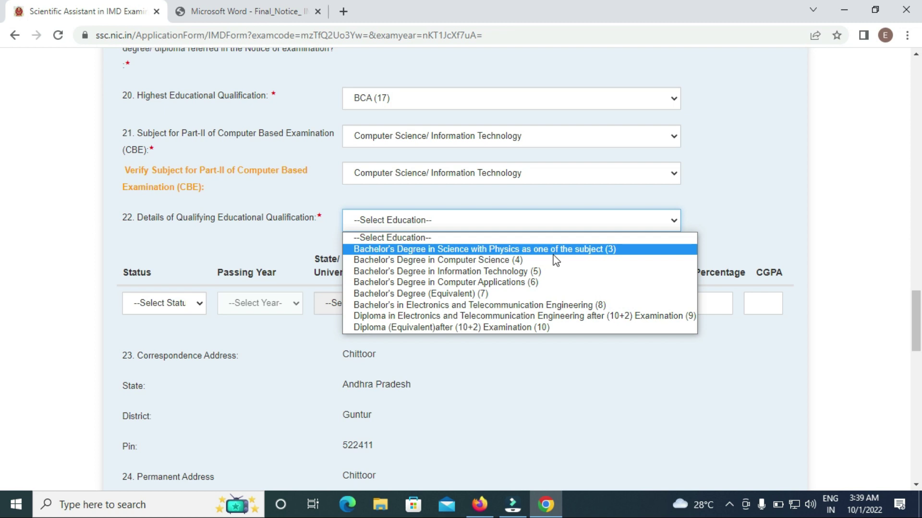
Step: Pick Bachelor's Degree in Computer Science (4) in field 22 and set its status to Passed
click(520, 270)
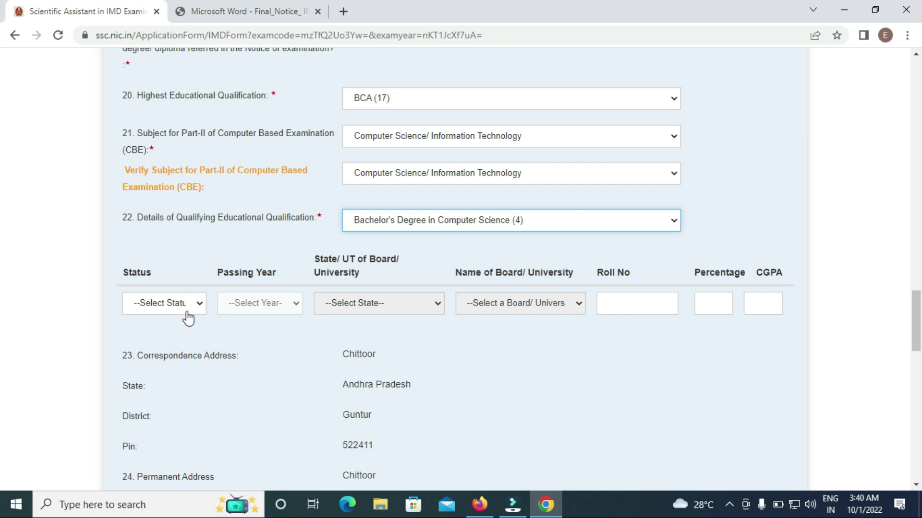
click(200, 304)
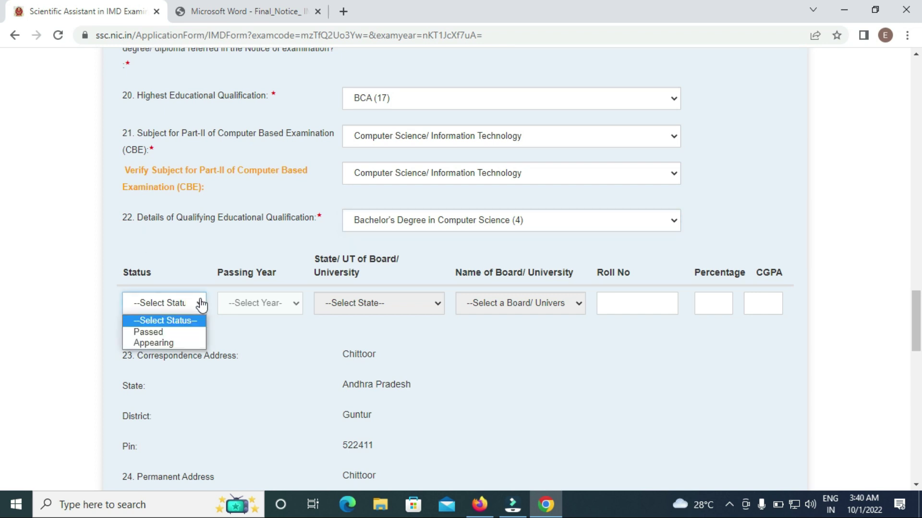
click(175, 343)
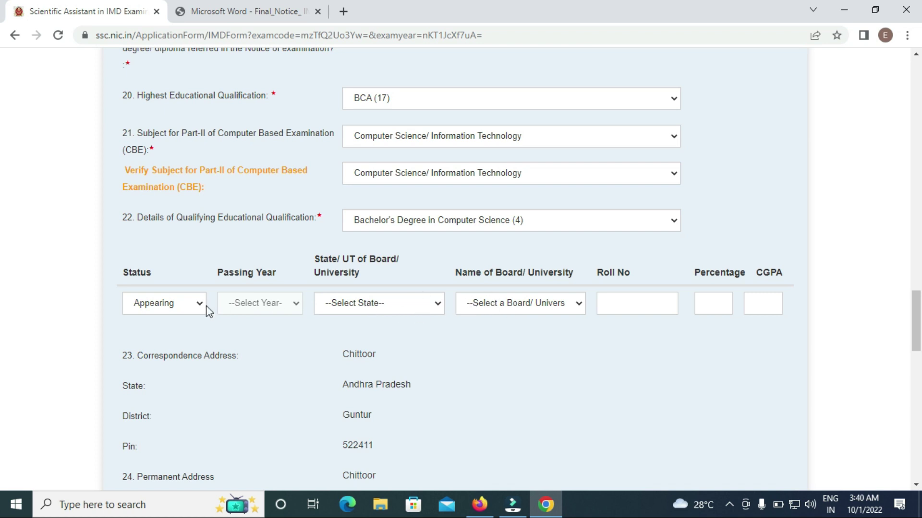
click(193, 310)
click(162, 334)
click(238, 303)
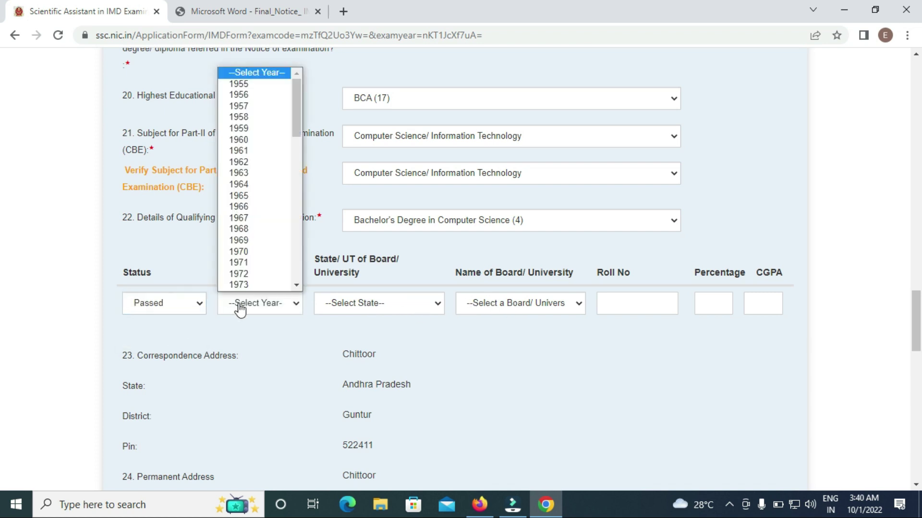
click(359, 317)
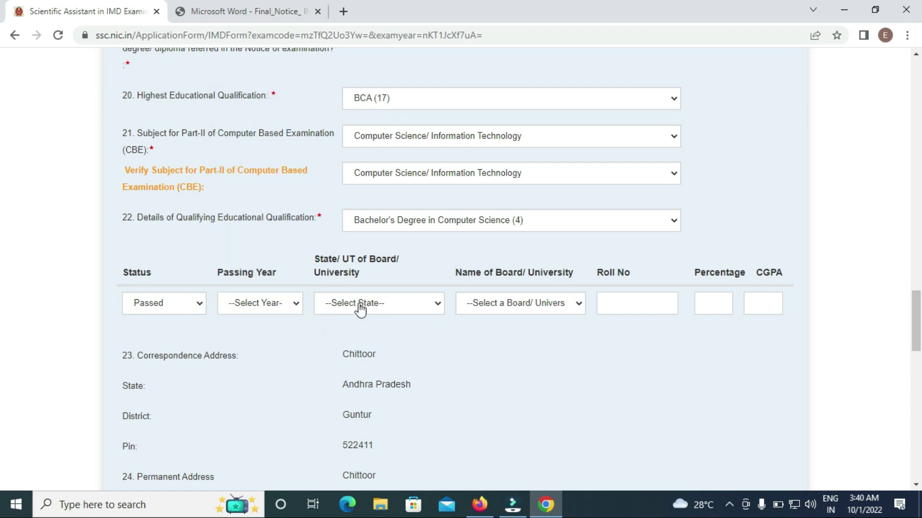
click(358, 308)
click(443, 349)
Step: Answer Yes to question 26 (photo taken on or after 30-June-2022) and switch to the notice PDF
scroll(2, 309, down, 9)
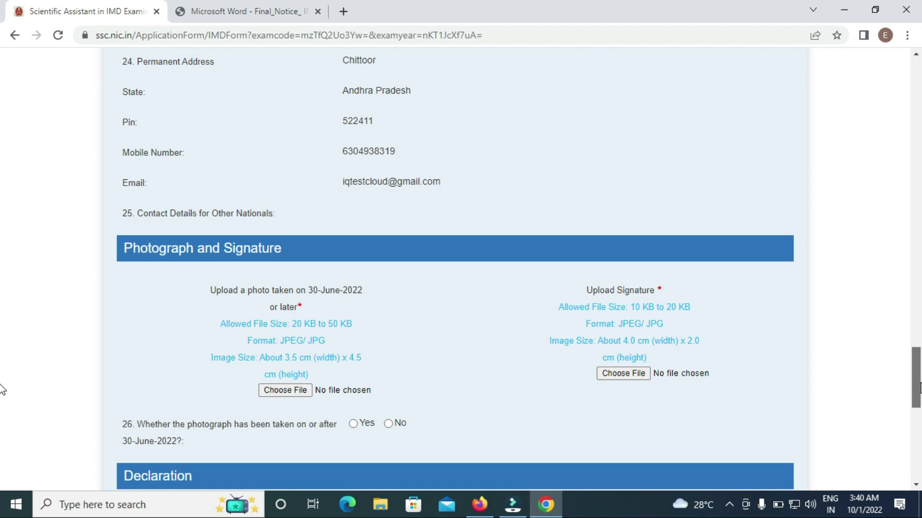
scroll(2, 391, down, 1)
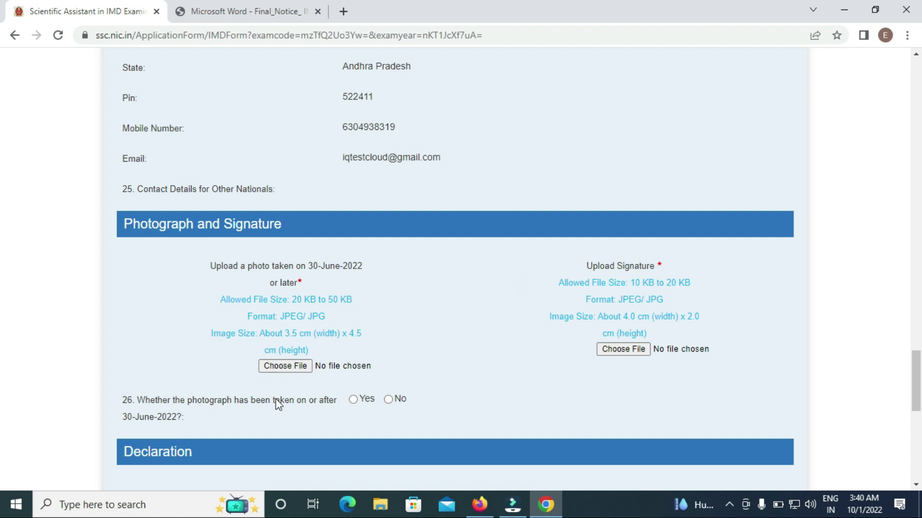
click(353, 400)
key(alt+Tab)
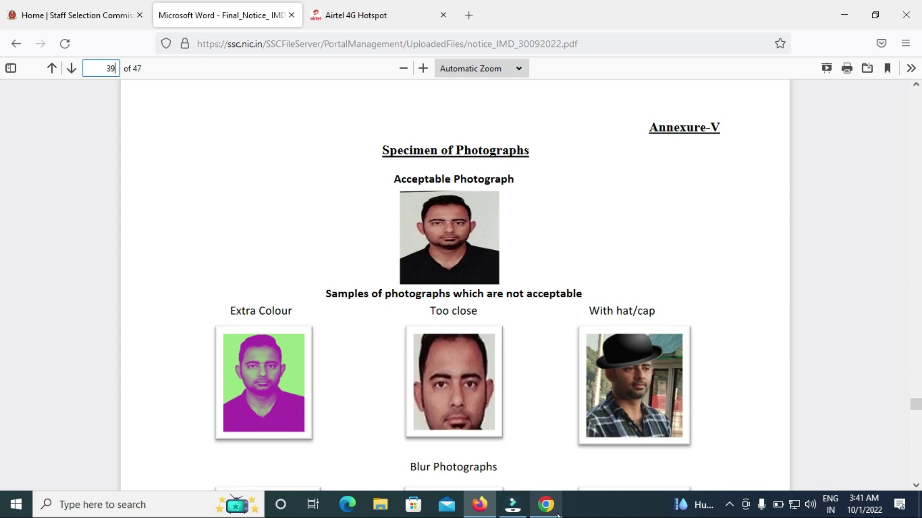
Step: Go back from the notice PDF to the SSC application form in Chrome
click(545, 505)
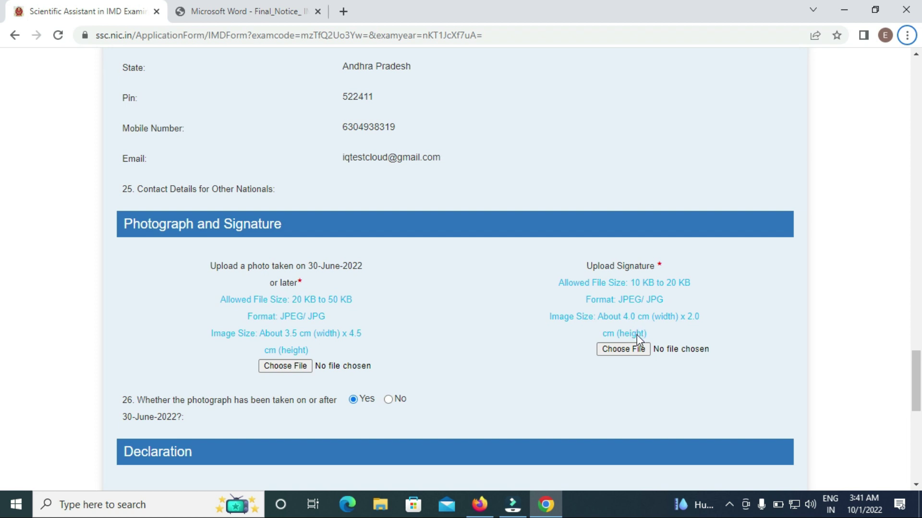
Step: Scroll the IMD application form down to the Declaration section
drag(918, 384, 918, 444)
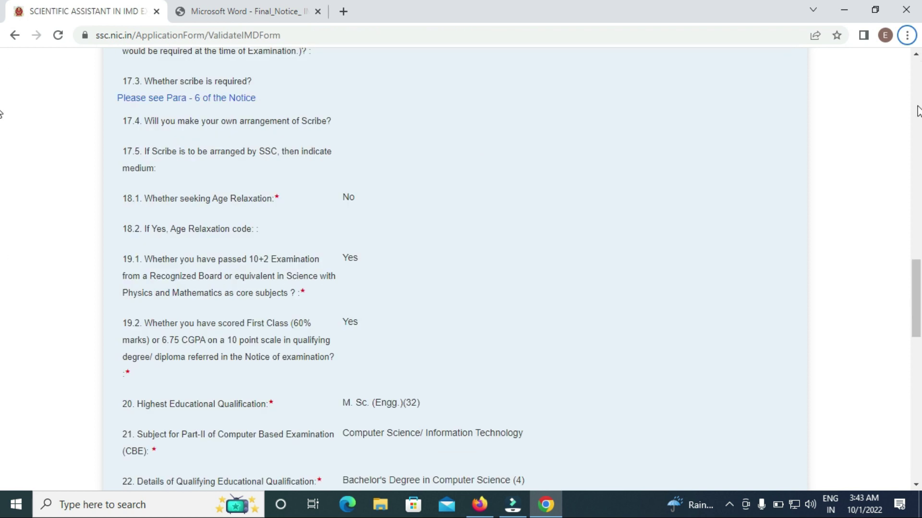
Step: Scroll through the application preview, then final-submit it and confirm with OK
click(918, 109)
mouse_move(920, 109)
mouse_down()
mouse_move(920, 93)
mouse_move(919, 508)
mouse_move(919, 247)
mouse_move(919, 456)
mouse_move(920, 359)
mouse_move(880, 309)
mouse_move(874, 280)
mouse_move(902, 269)
mouse_move(920, 237)
mouse_move(920, 175)
mouse_up()
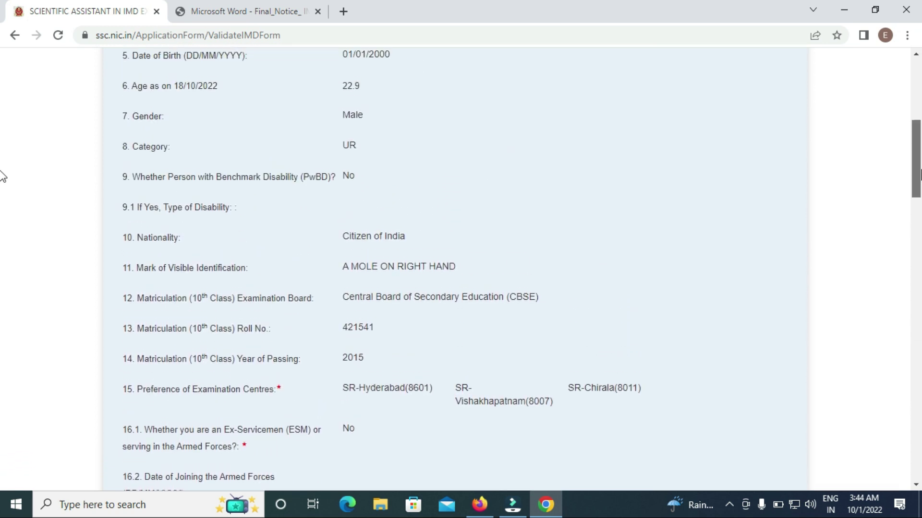
mouse_move(920, 175)
mouse_down()
mouse_move(901, 319)
mouse_move(904, 405)
mouse_move(891, 460)
mouse_up()
click(495, 352)
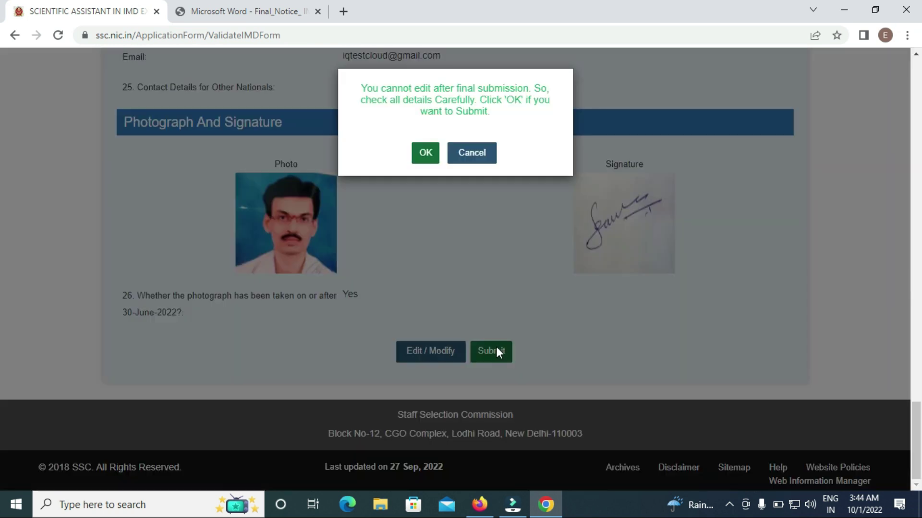
click(430, 155)
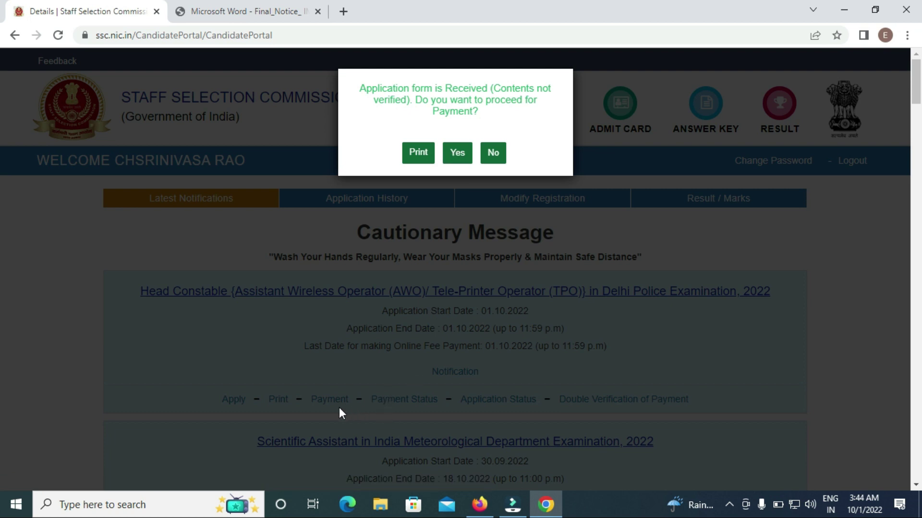
Step: Accept the fee payment prompt, choose Online payment for the Rs 100 fee, and submit
click(455, 154)
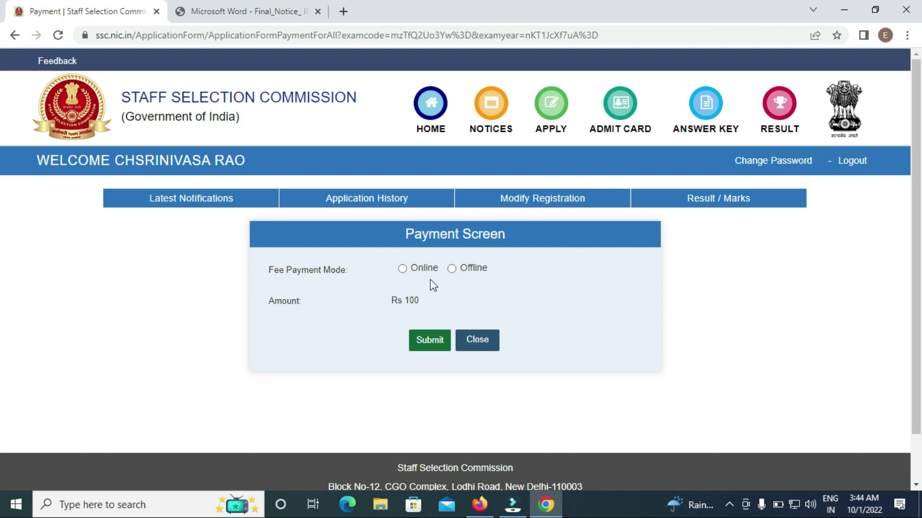
click(402, 269)
click(432, 350)
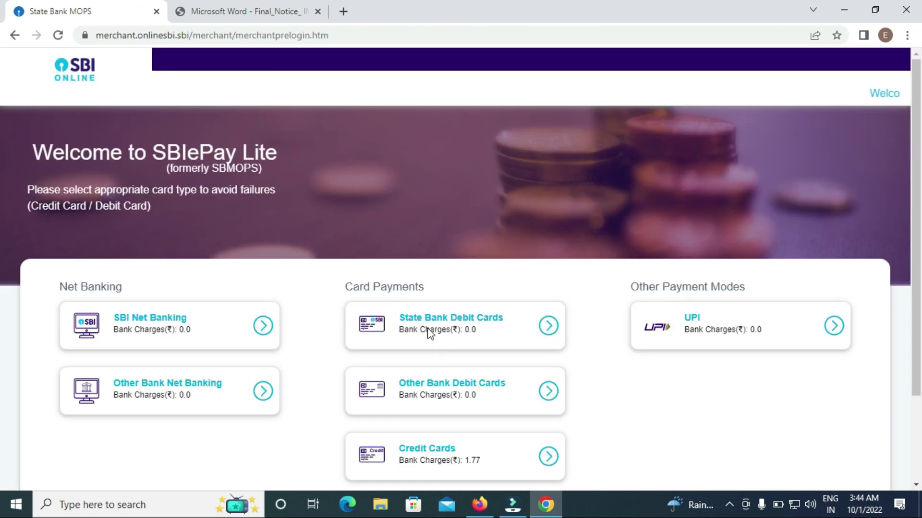
Step: Select Other Bank Debit Cards, confirm the Rs 100 payment twice, then bring up the SSC notice PDF
scroll(404, 181, down, 2)
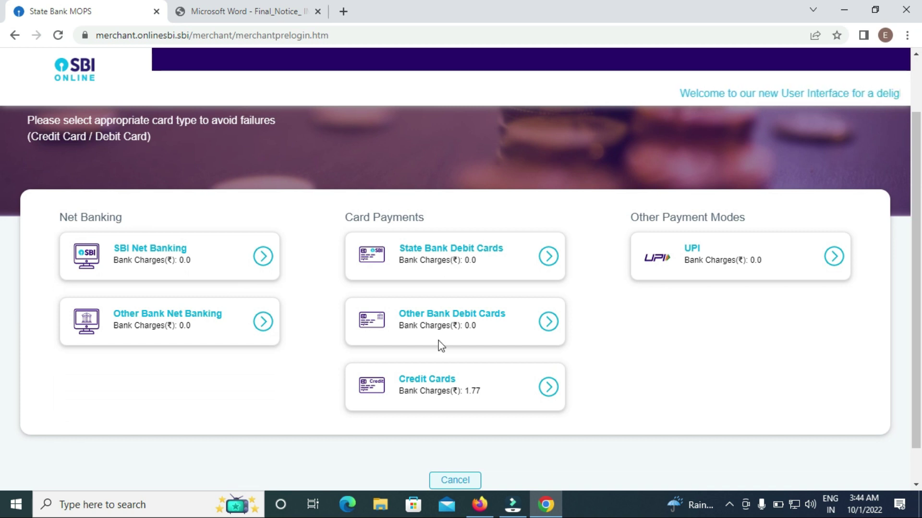
click(440, 313)
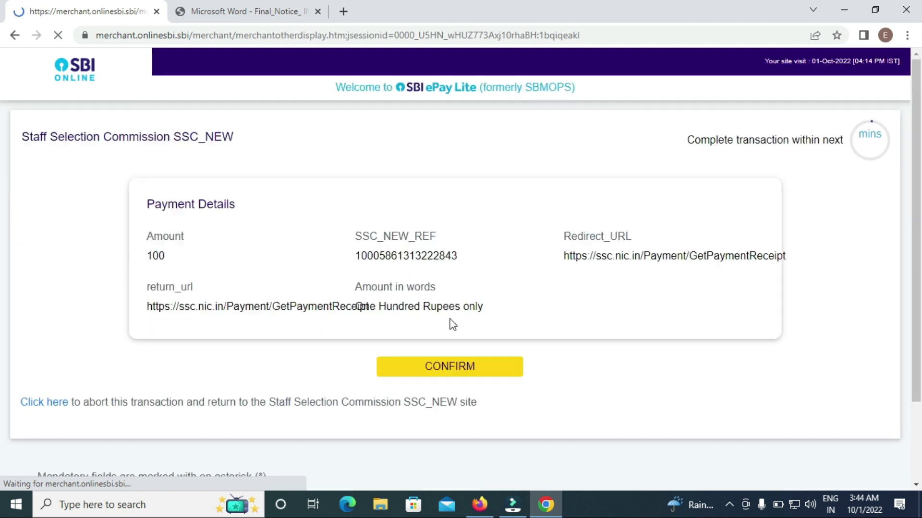
click(434, 367)
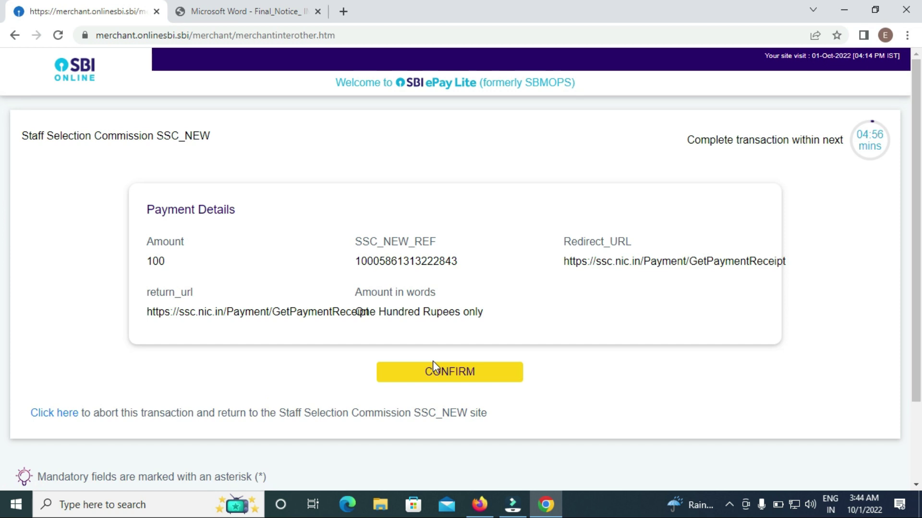
click(437, 370)
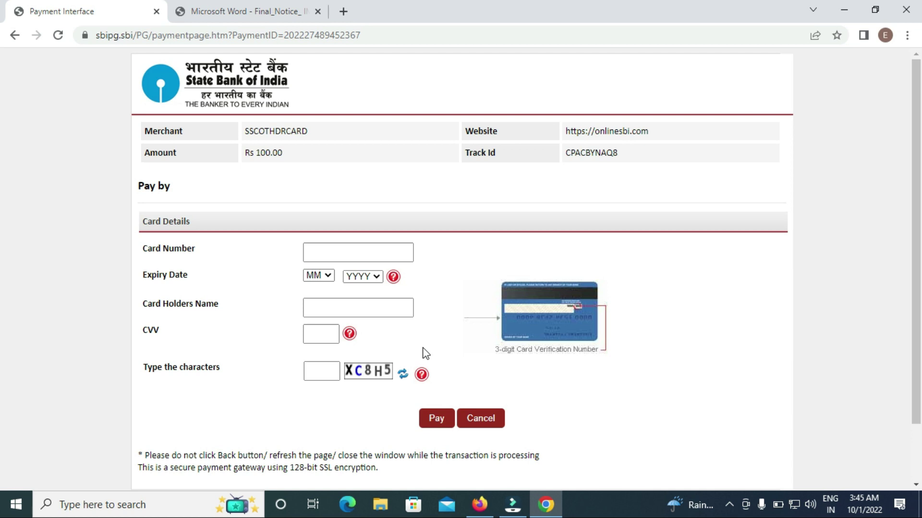
click(479, 504)
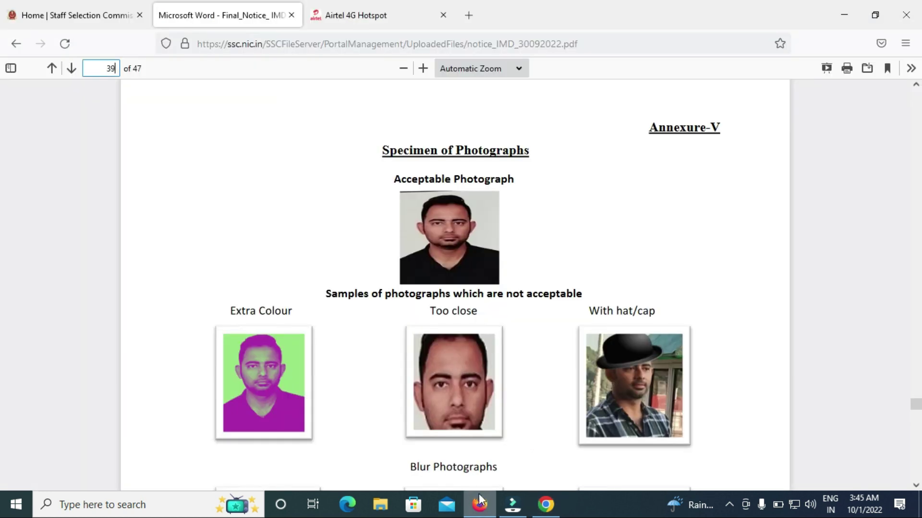
Step: Switch back to Chrome and reach the Scientific Assistant IMD Examination 2022 entry, fee due 20.10.2022
click(543, 502)
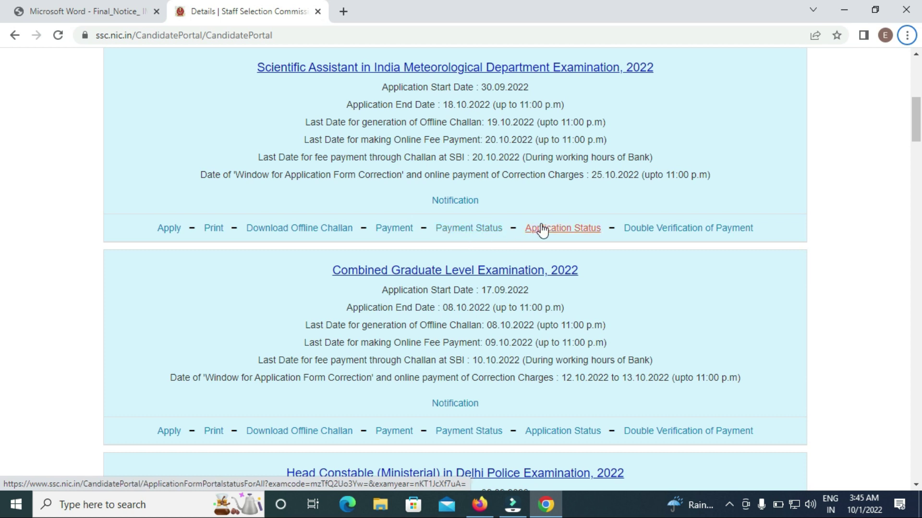
click(180, 237)
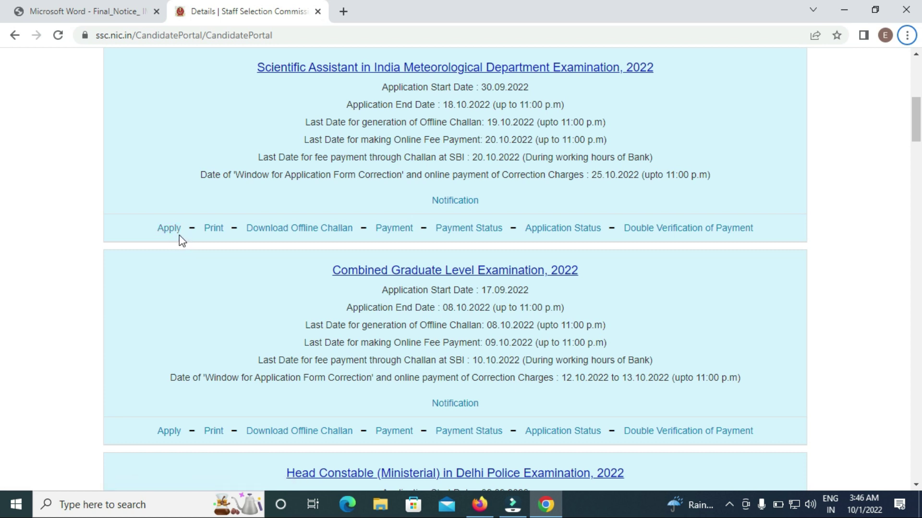